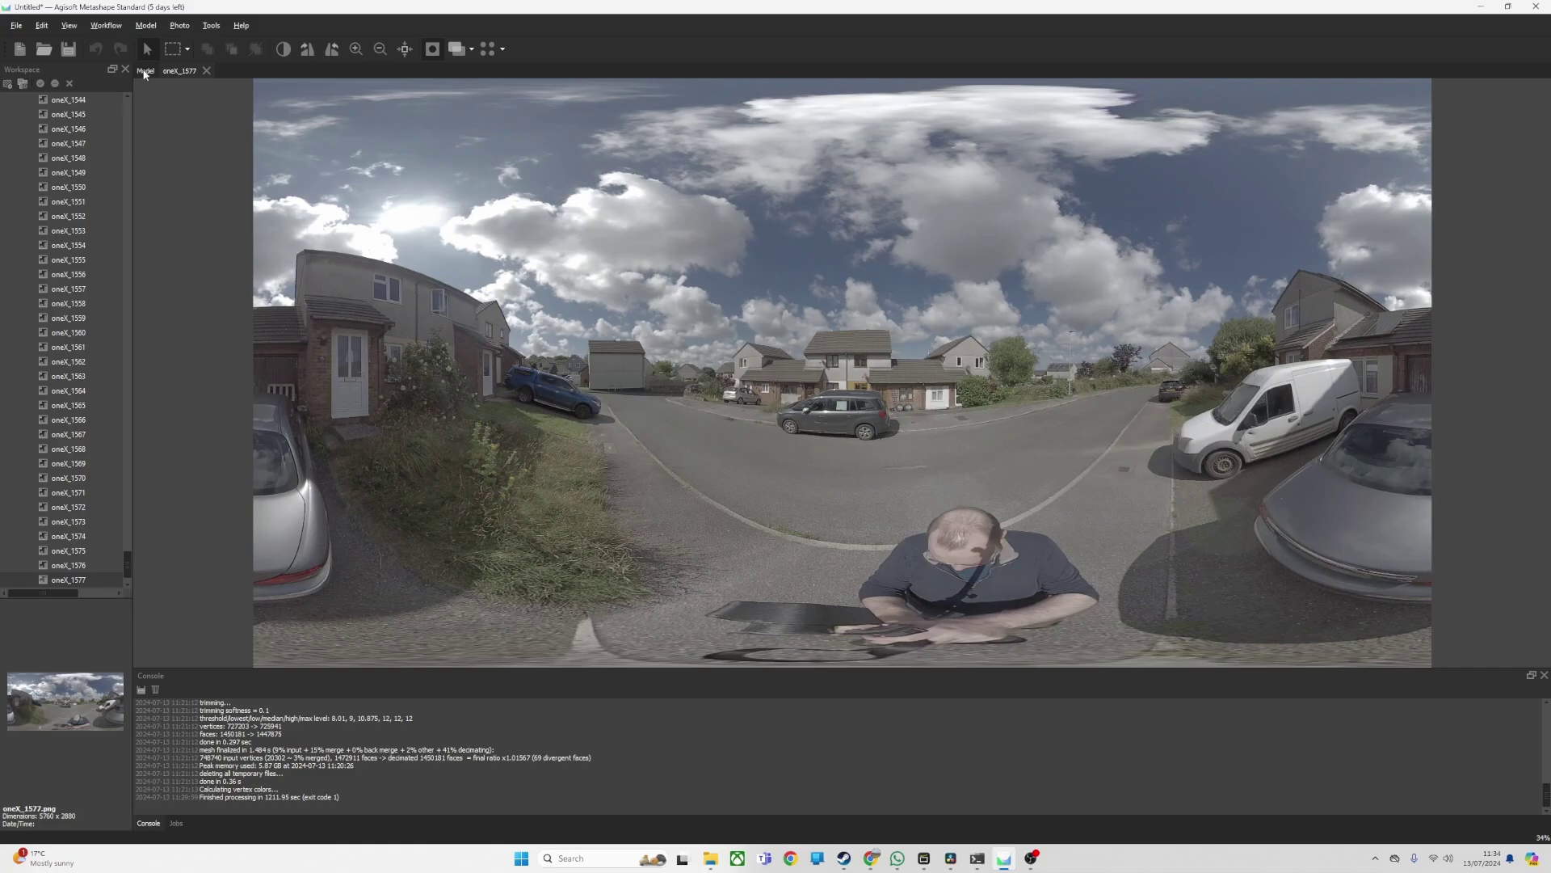
Examine the reconstructed street mesh and its looped camera path from several angles, comparing it with the oneX_1577 panorama
{"action": "left_click", "coordinate": [145, 71]}
{"action": "left_click_drag", "start_coordinate": [888, 400], "coordinate": [918, 385]}
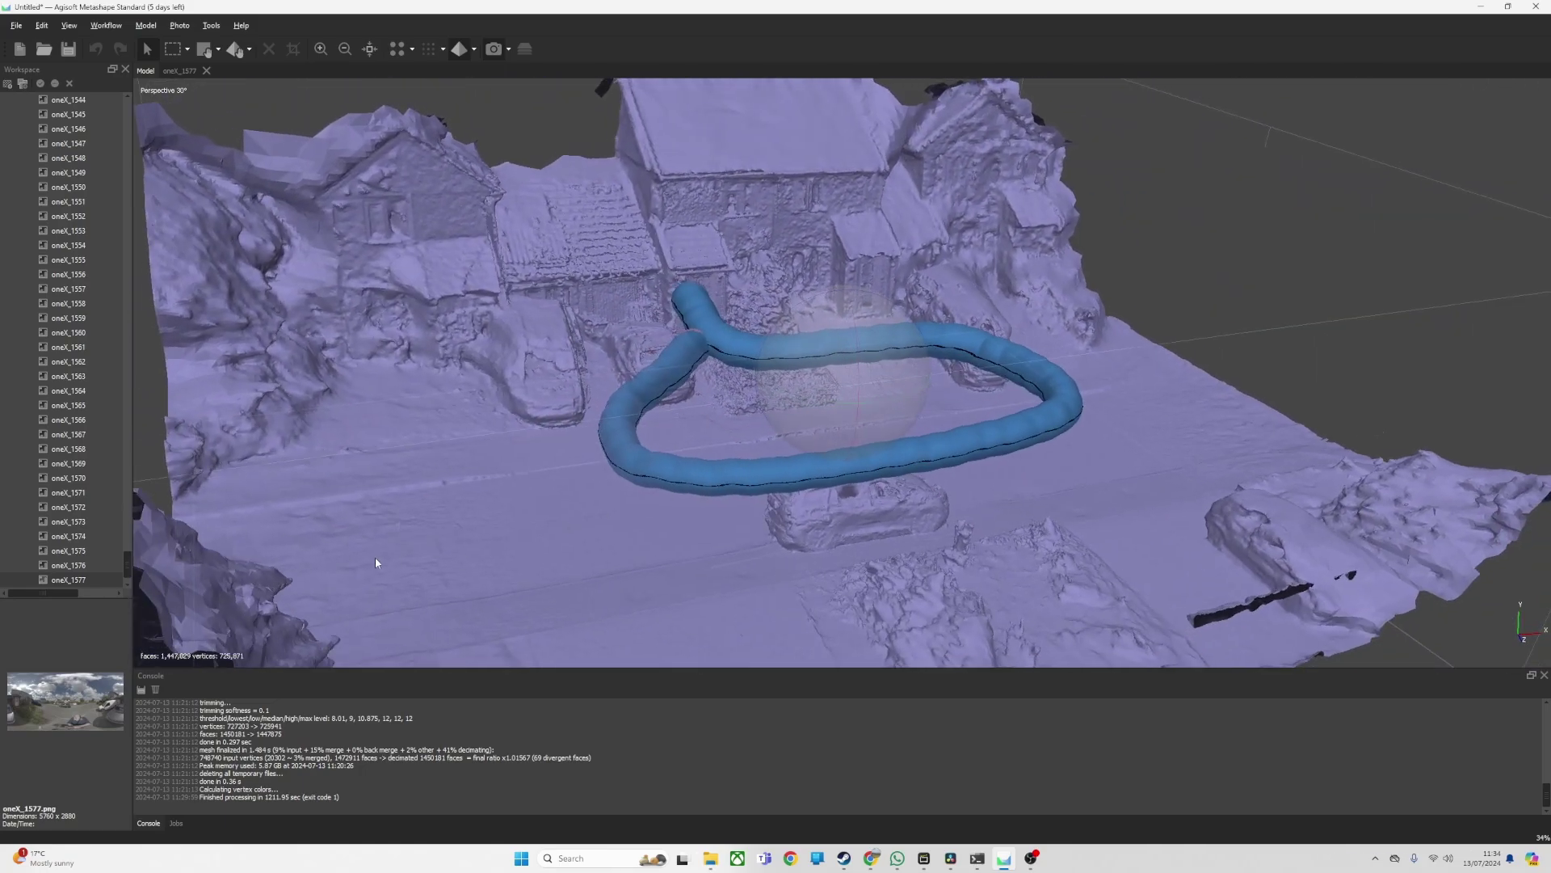
{"action": "left_click", "coordinate": [177, 72]}
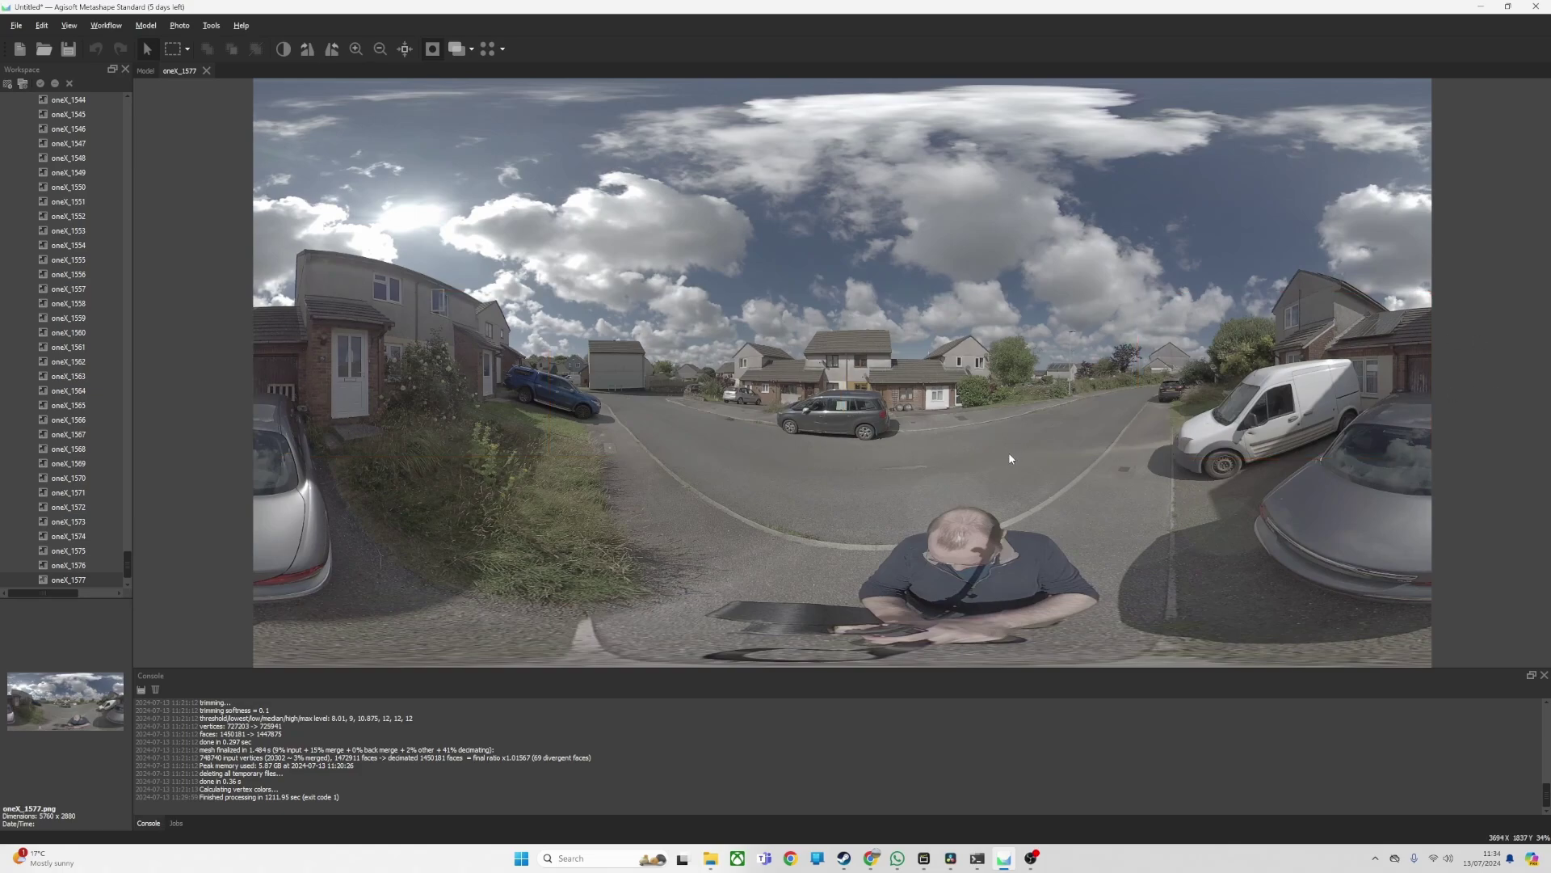
{"action": "left_click", "coordinate": [146, 71]}
{"action": "left_click_drag", "start_coordinate": [845, 401], "coordinate": [888, 345]}
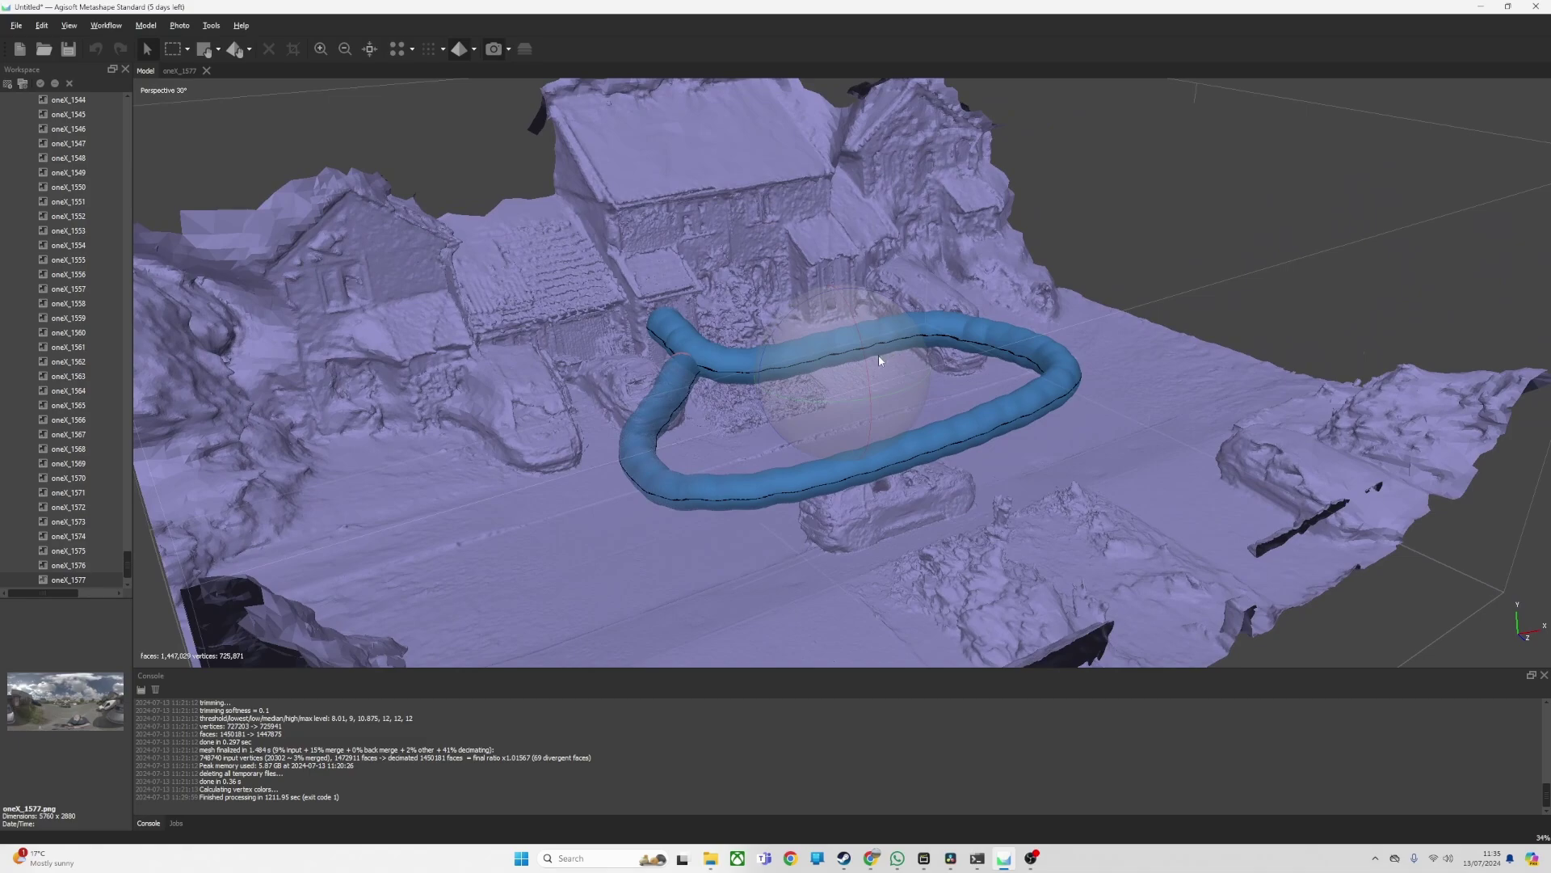
{"action": "left_click_drag", "start_coordinate": [799, 319], "coordinate": [843, 379]}
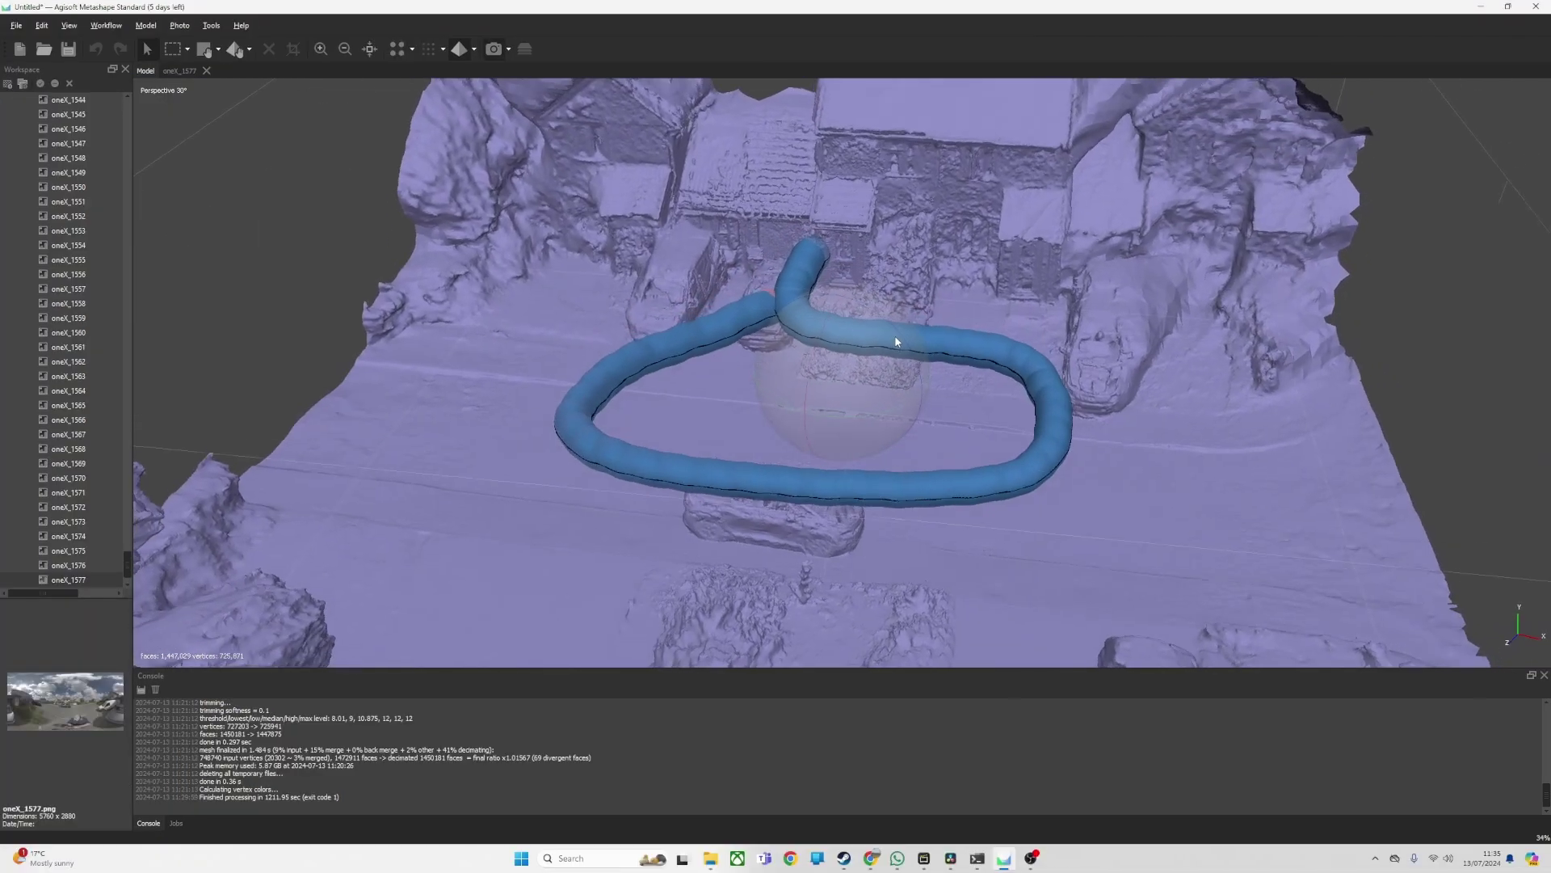
{"action": "mouse_move", "coordinate": [895, 342]}
{"action": "left_mouse_down"}
{"action": "mouse_move", "coordinate": [884, 438]}
{"action": "mouse_move", "coordinate": [855, 425]}
{"action": "mouse_move", "coordinate": [904, 357]}
{"action": "left_mouse_up"}
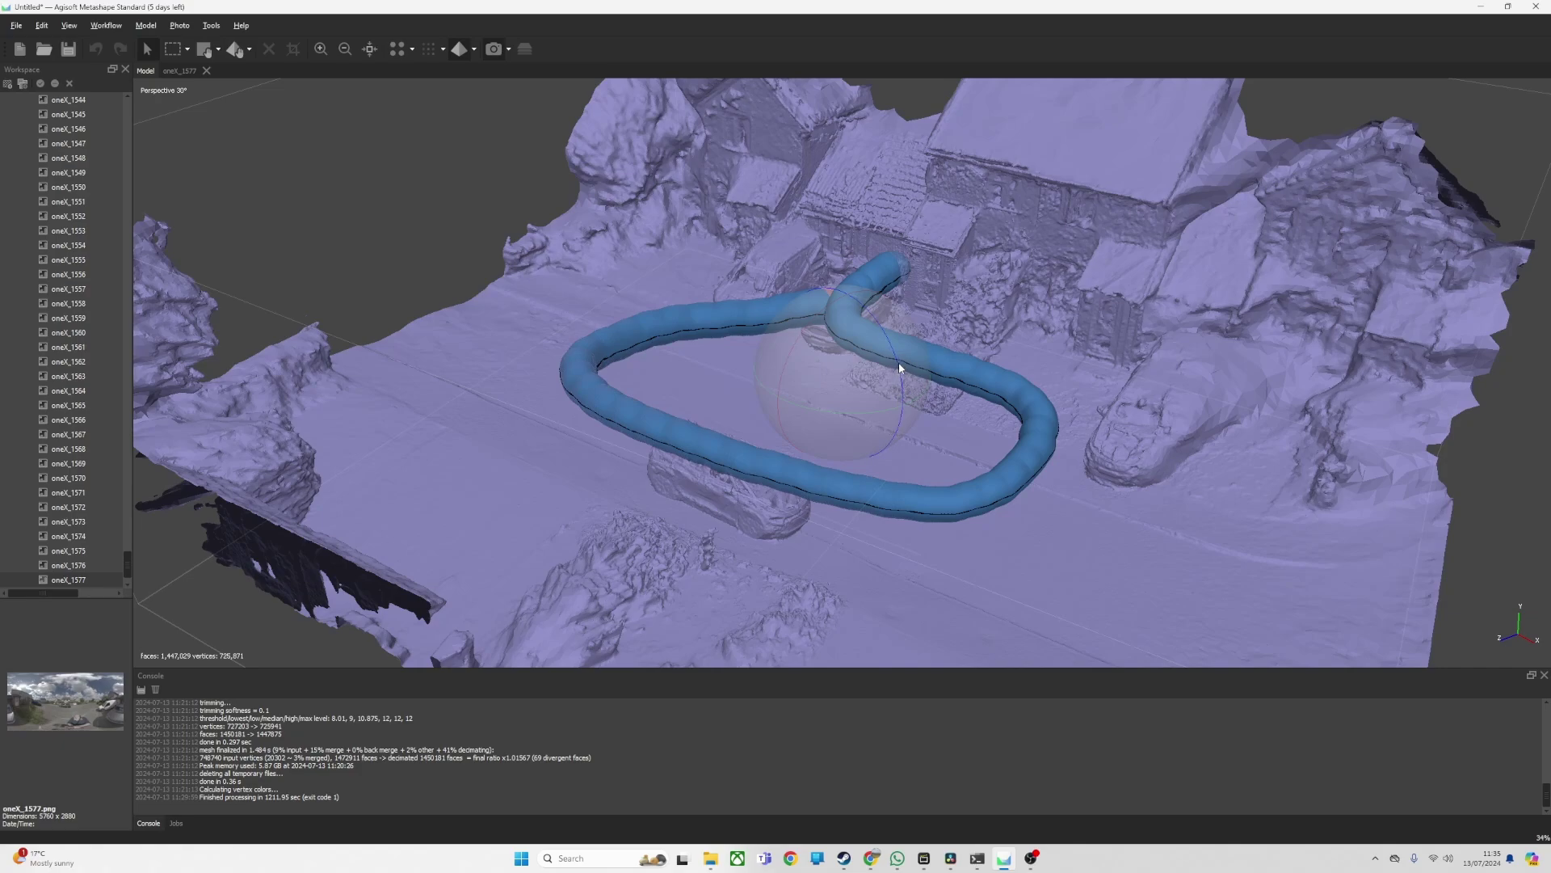
{"action": "mouse_move", "coordinate": [899, 370]}
{"action": "left_mouse_down"}
{"action": "mouse_move", "coordinate": [882, 404]}
{"action": "mouse_move", "coordinate": [902, 394]}
{"action": "left_mouse_up"}
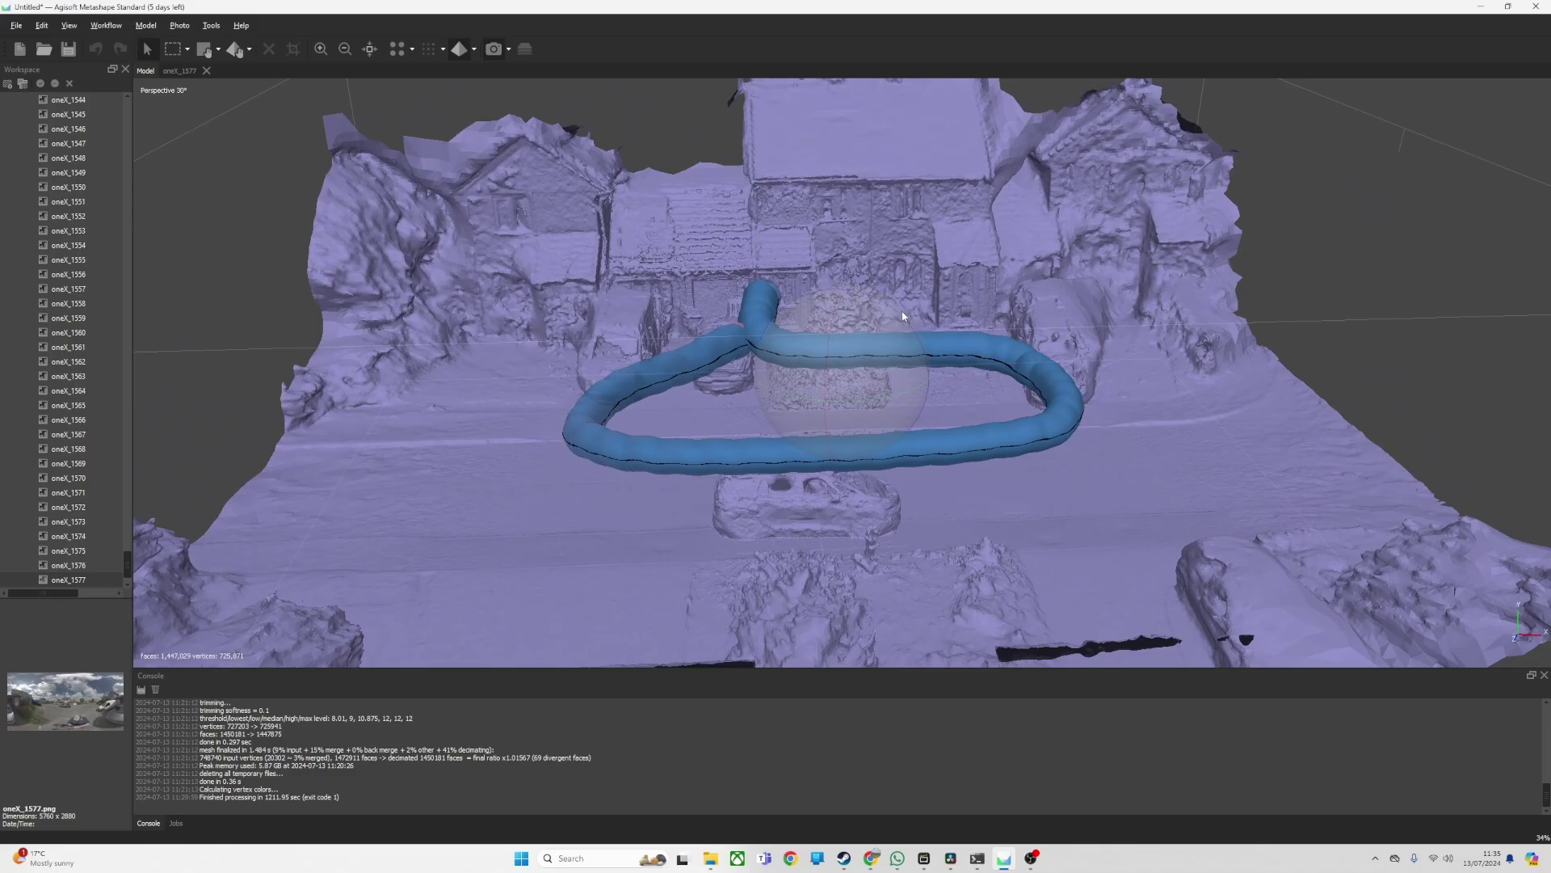
{"action": "left_click_drag", "start_coordinate": [885, 307], "coordinate": [864, 402]}
Try the Disabled option for rolling shutter compensation in the spherical camera calibration and discard the change
{"action": "left_click", "coordinate": [209, 25]}
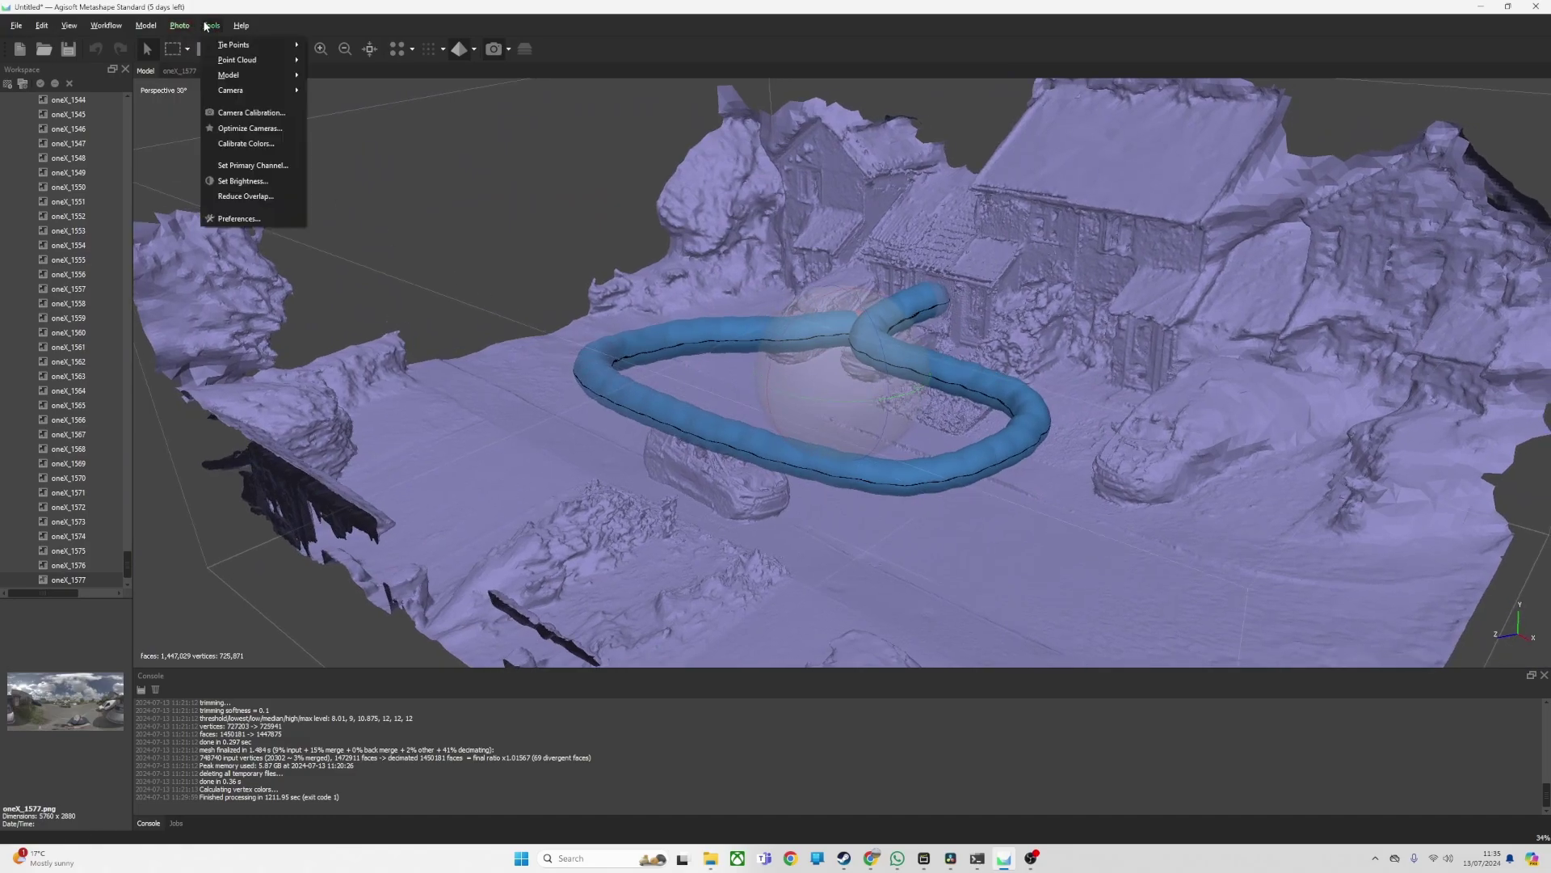
{"action": "left_click", "coordinate": [241, 115]}
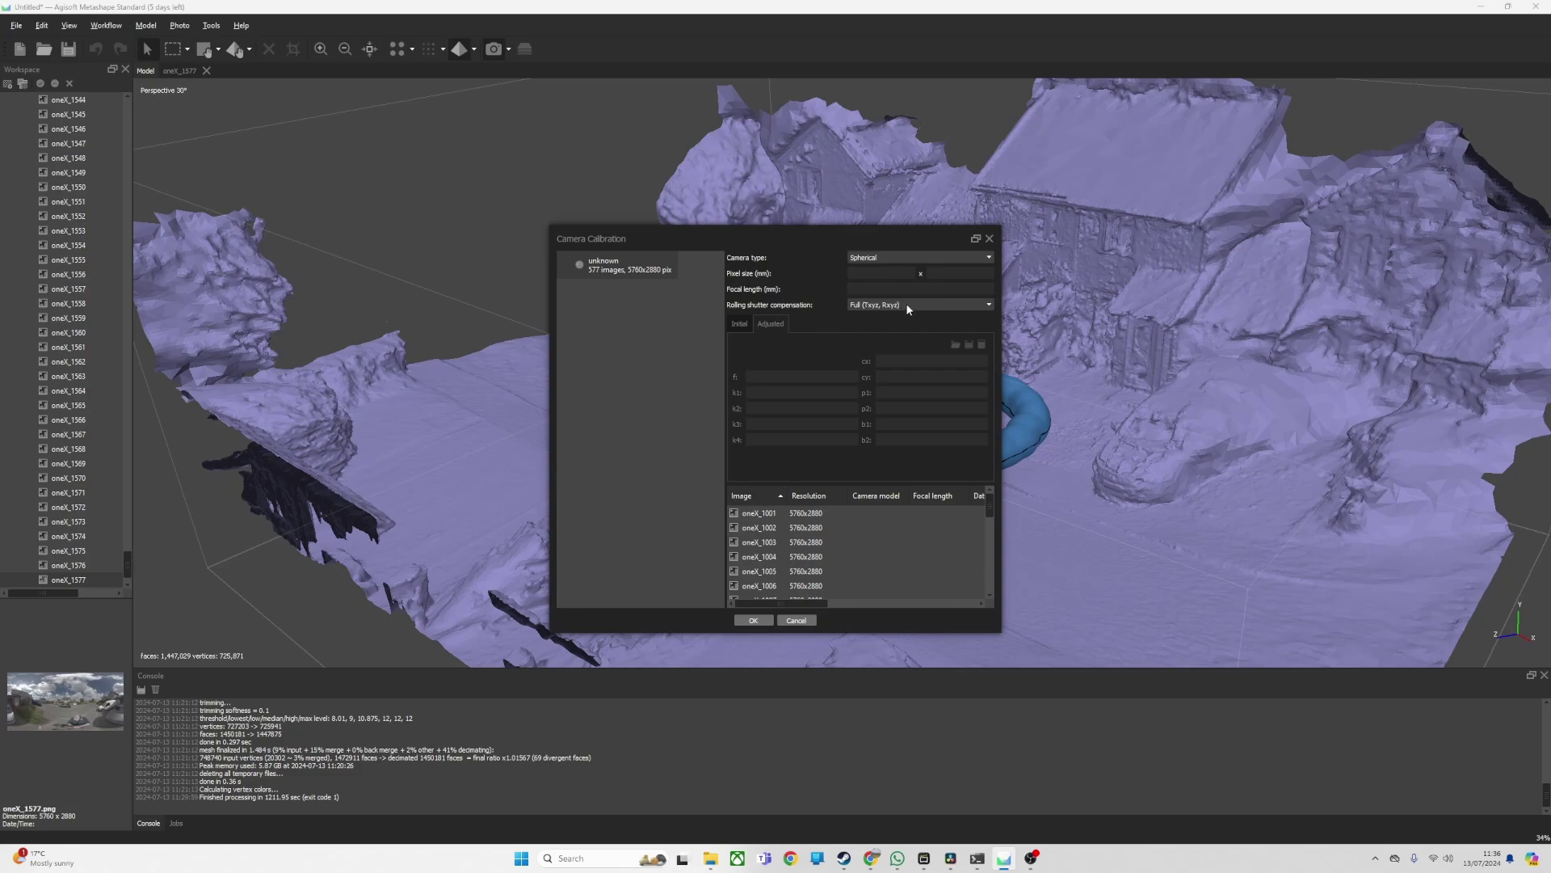
{"action": "left_click", "coordinate": [908, 307]}
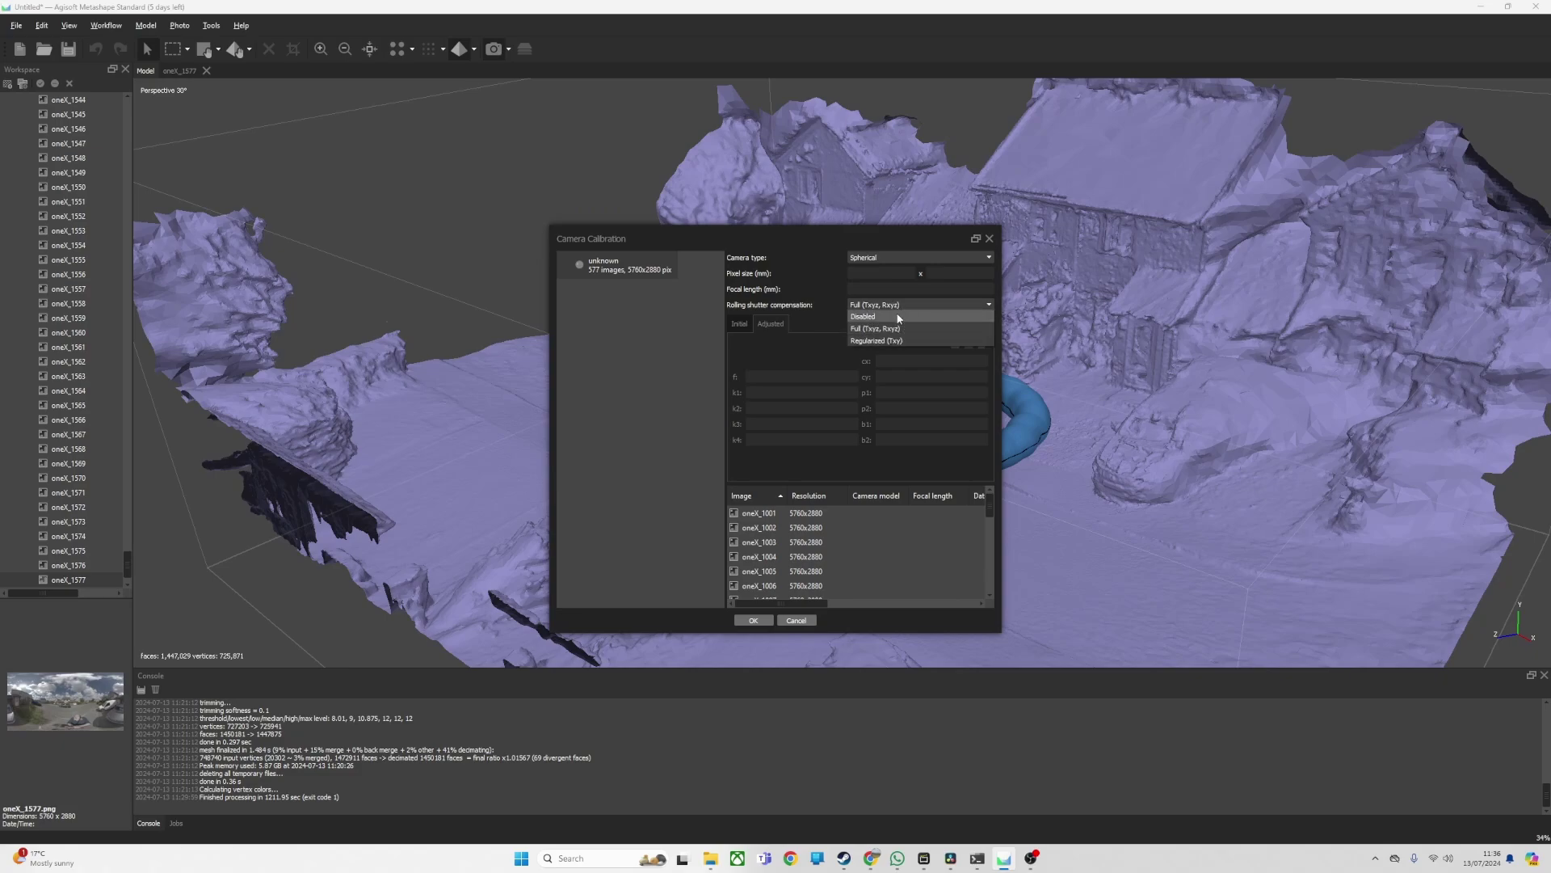
{"action": "left_click", "coordinate": [892, 315]}
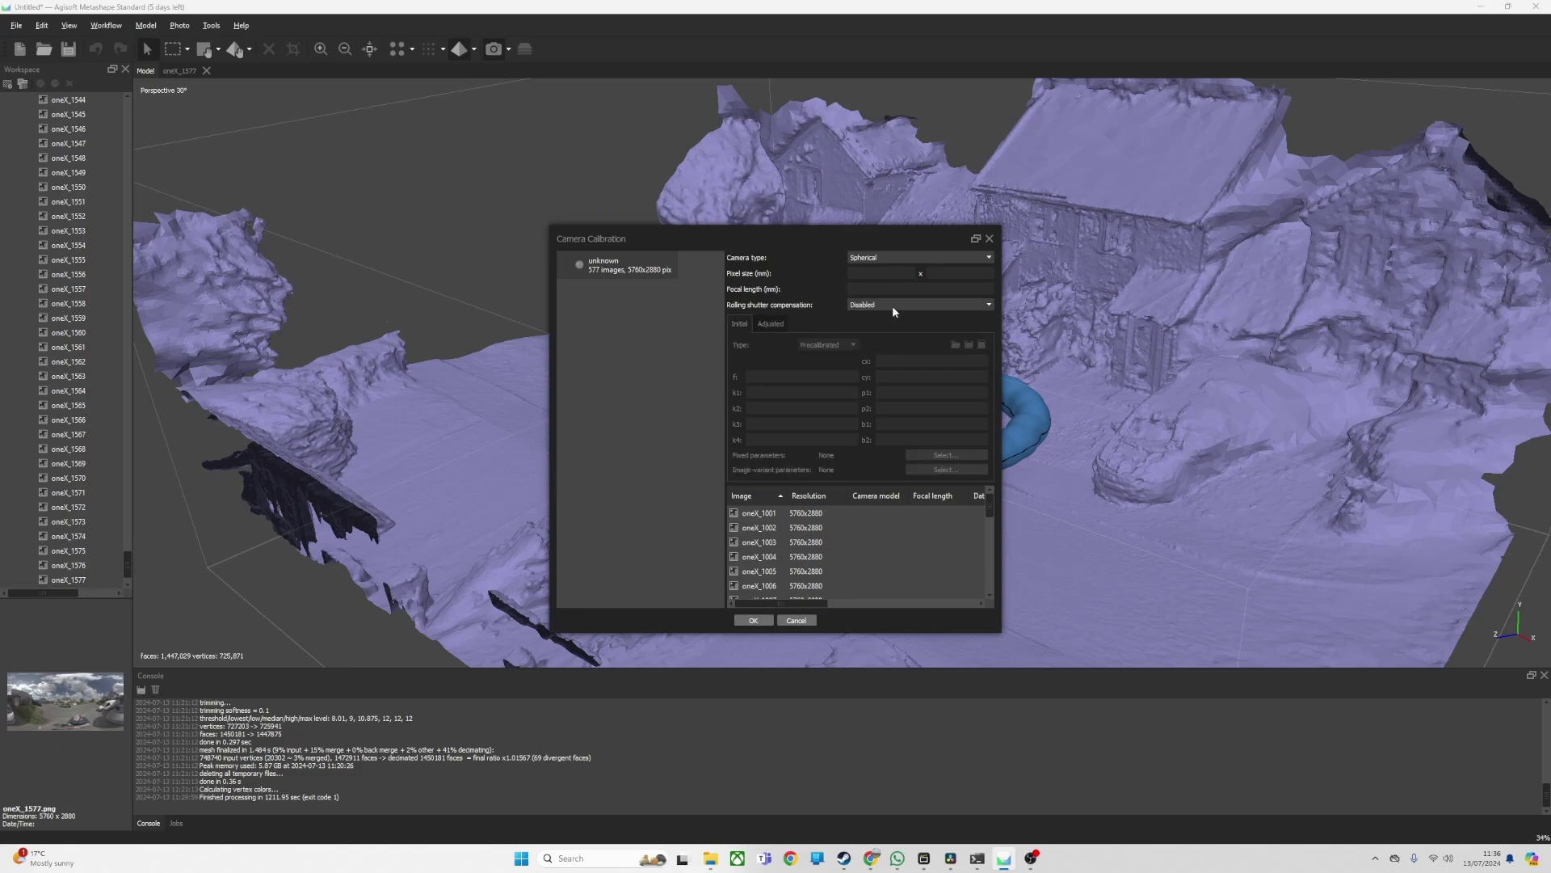
{"action": "left_click", "coordinate": [795, 619]}
{"action": "left_click", "coordinate": [122, 29]}
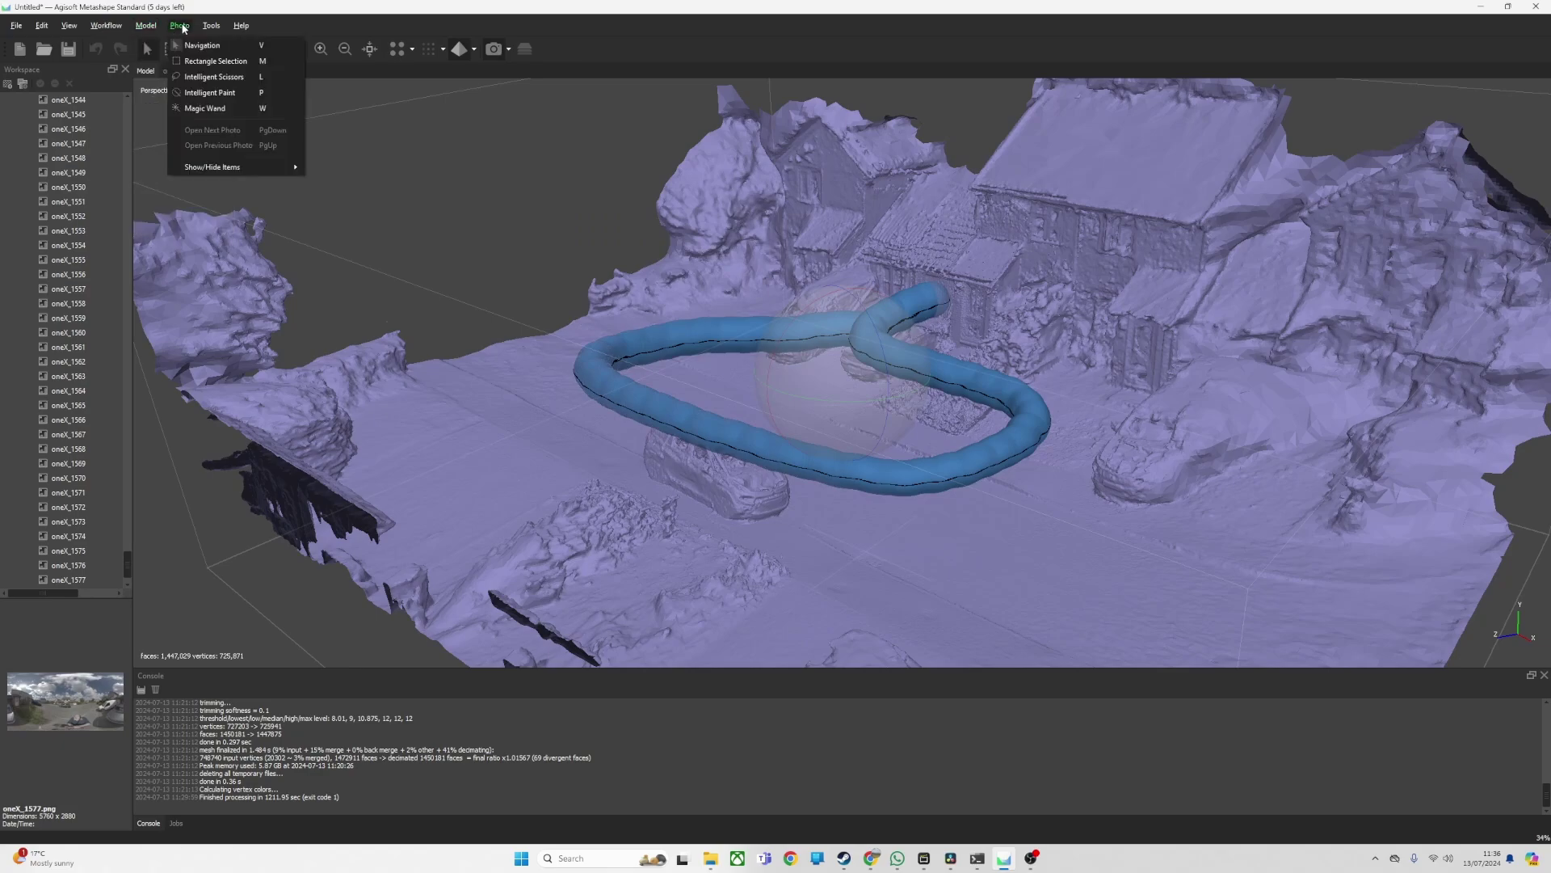
{"action": "mouse_move", "coordinate": [209, 29]}
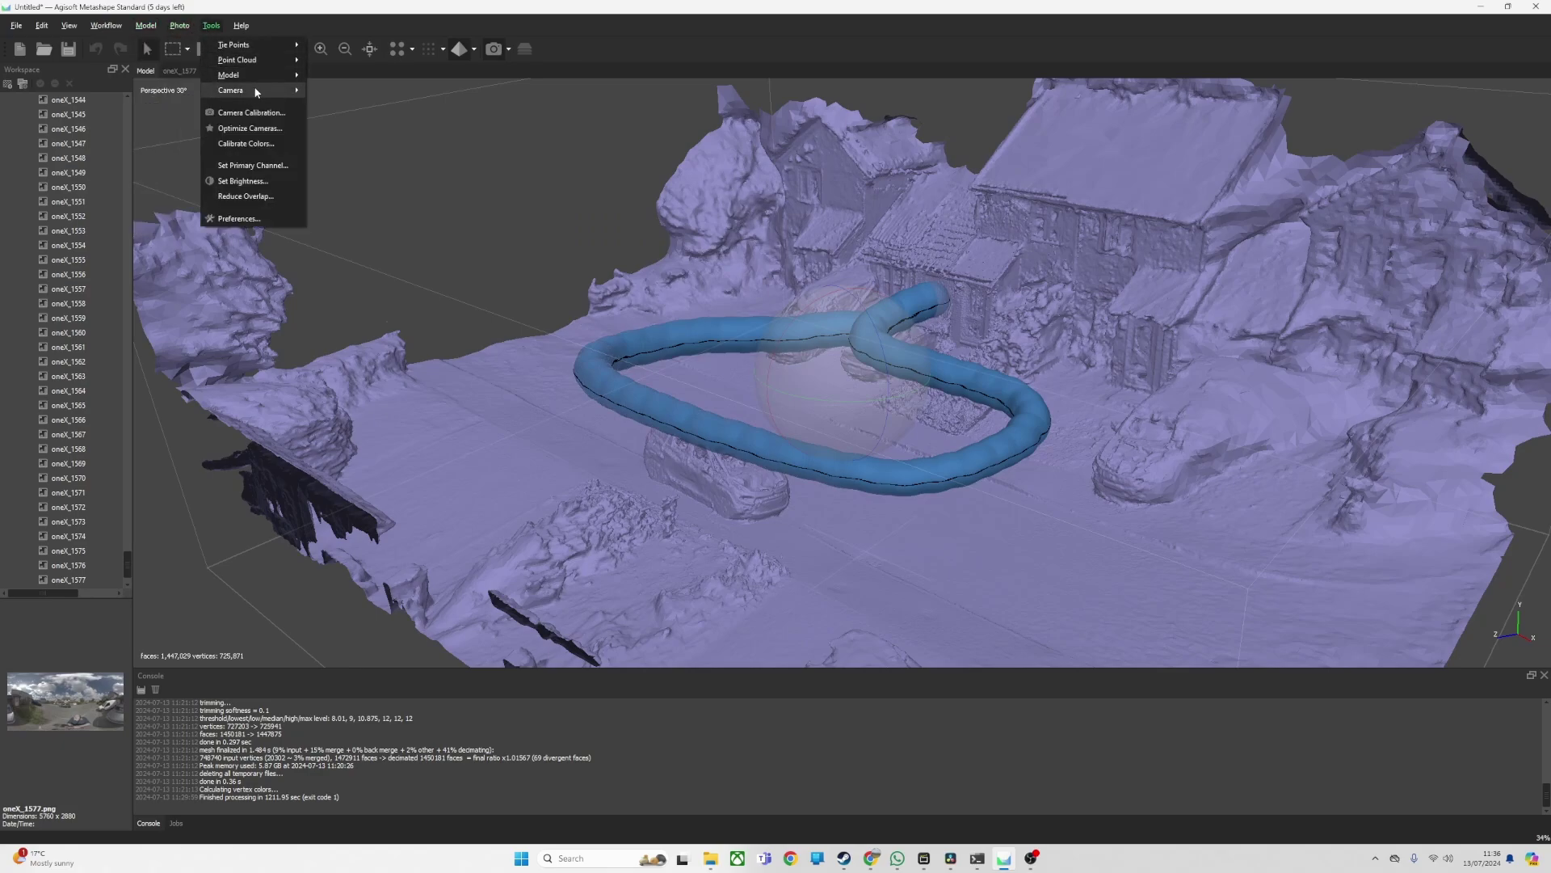
{"action": "mouse_move", "coordinate": [256, 97]}
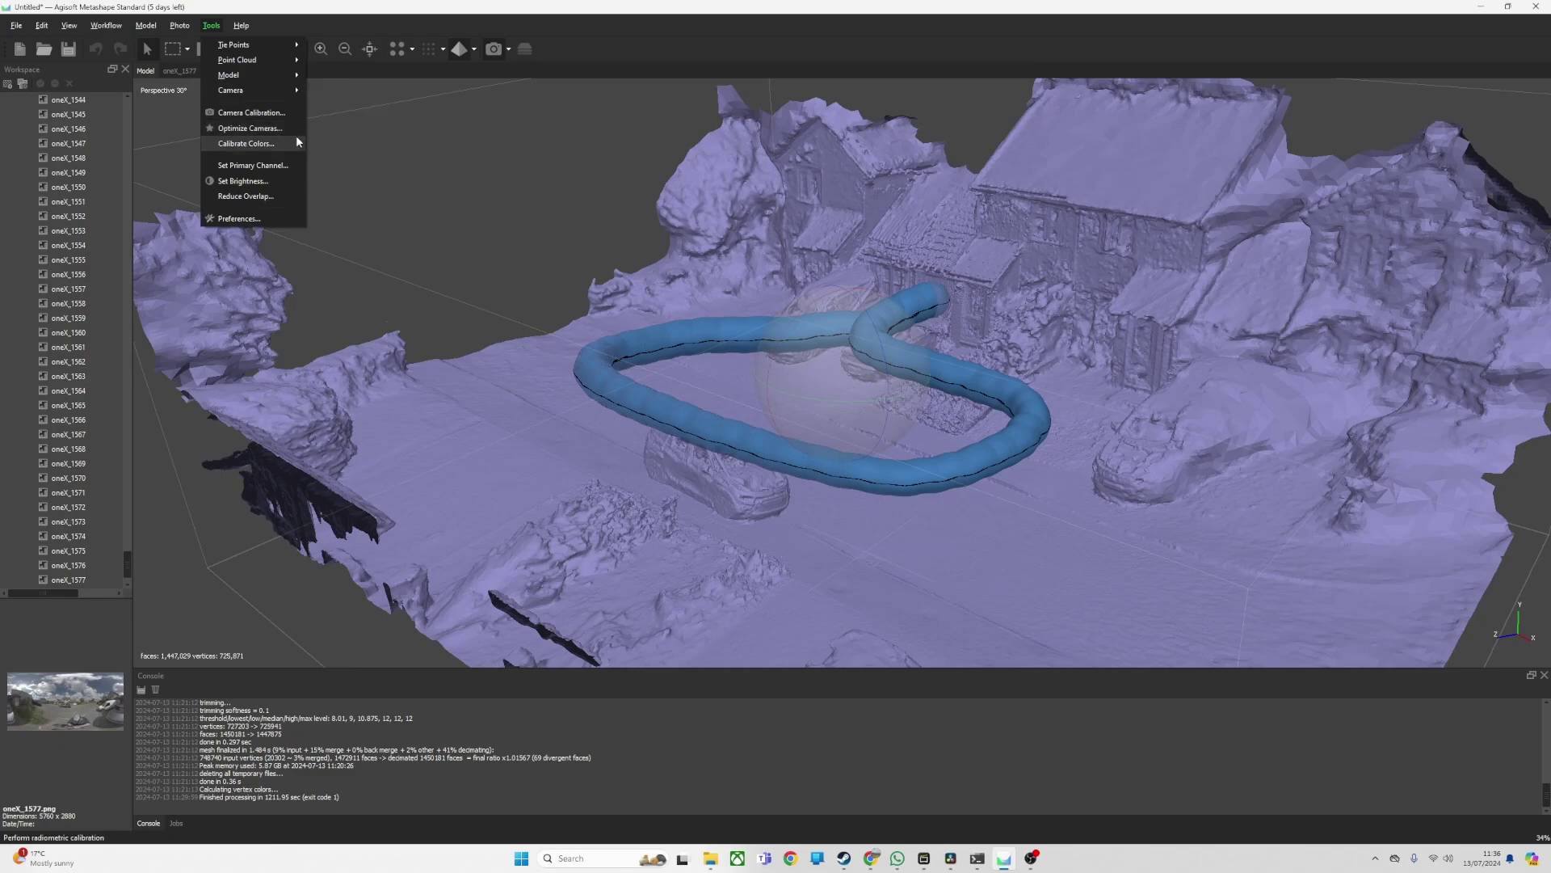
{"action": "left_click", "coordinate": [369, 145]}
Inspect the street mesh around the camera loop and check it against the source panorama oneX_1577
{"action": "left_click_drag", "start_coordinate": [799, 411], "coordinate": [899, 406]}
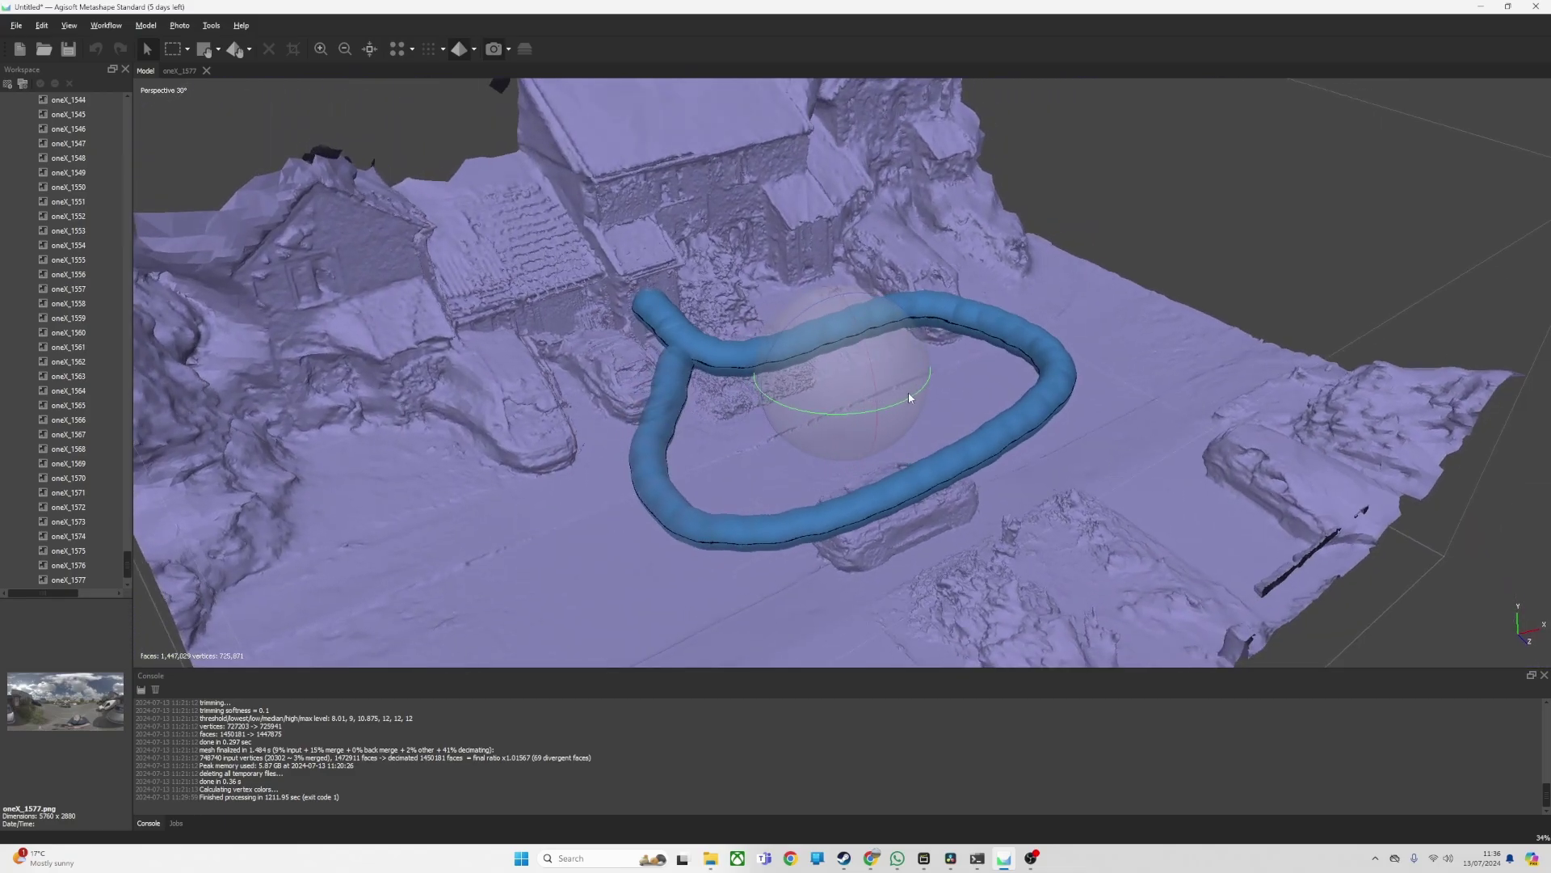
{"action": "left_click_drag", "start_coordinate": [908, 396], "coordinate": [840, 353]}
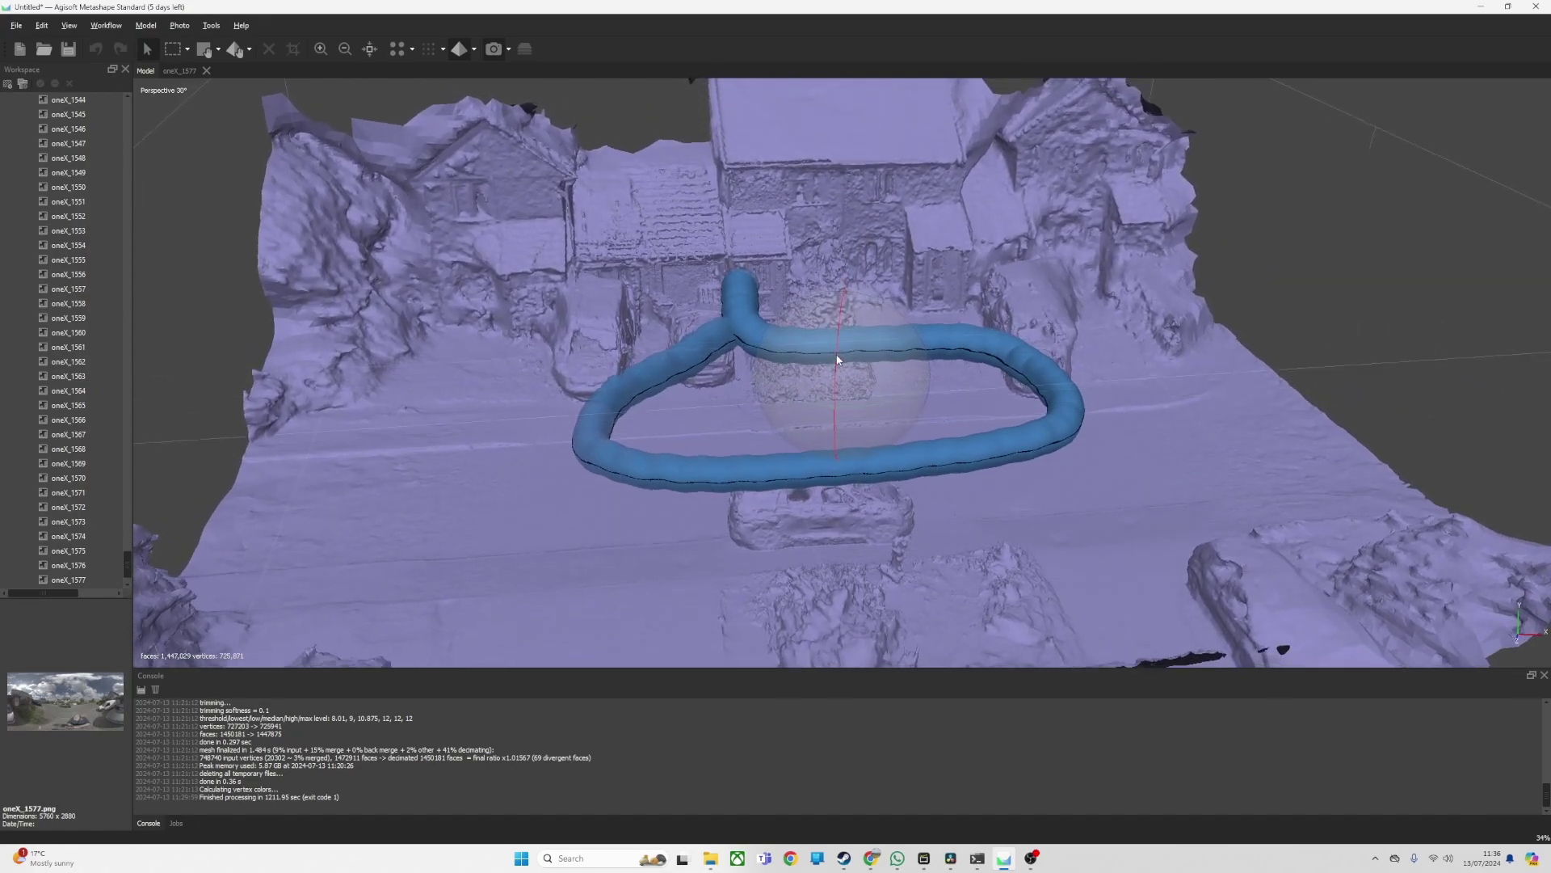
{"action": "left_click", "coordinate": [179, 70]}
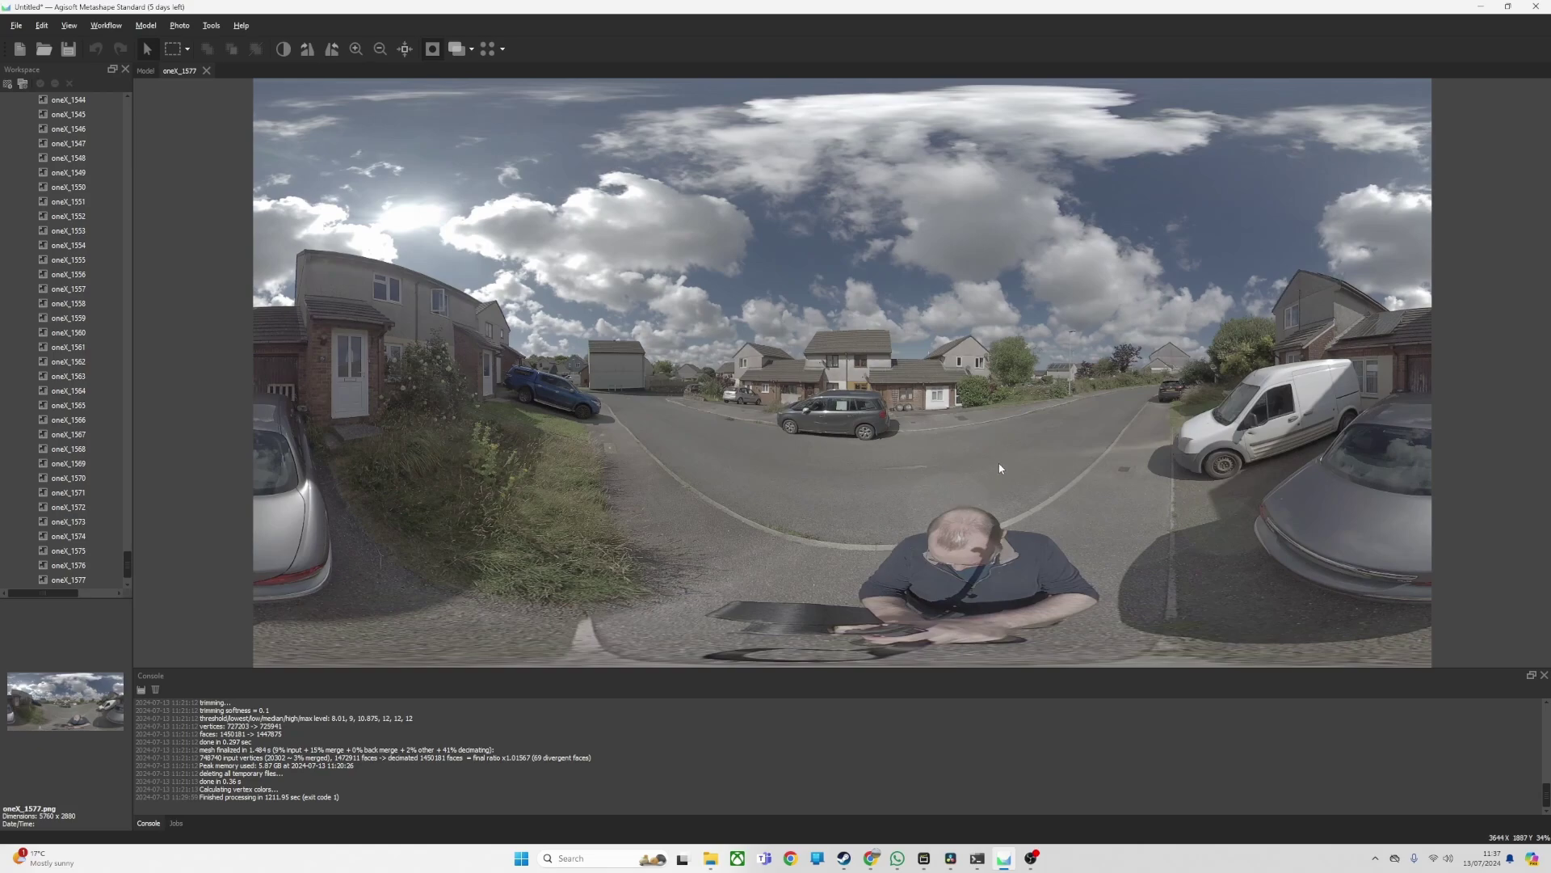
{"action": "left_click", "coordinate": [145, 70]}
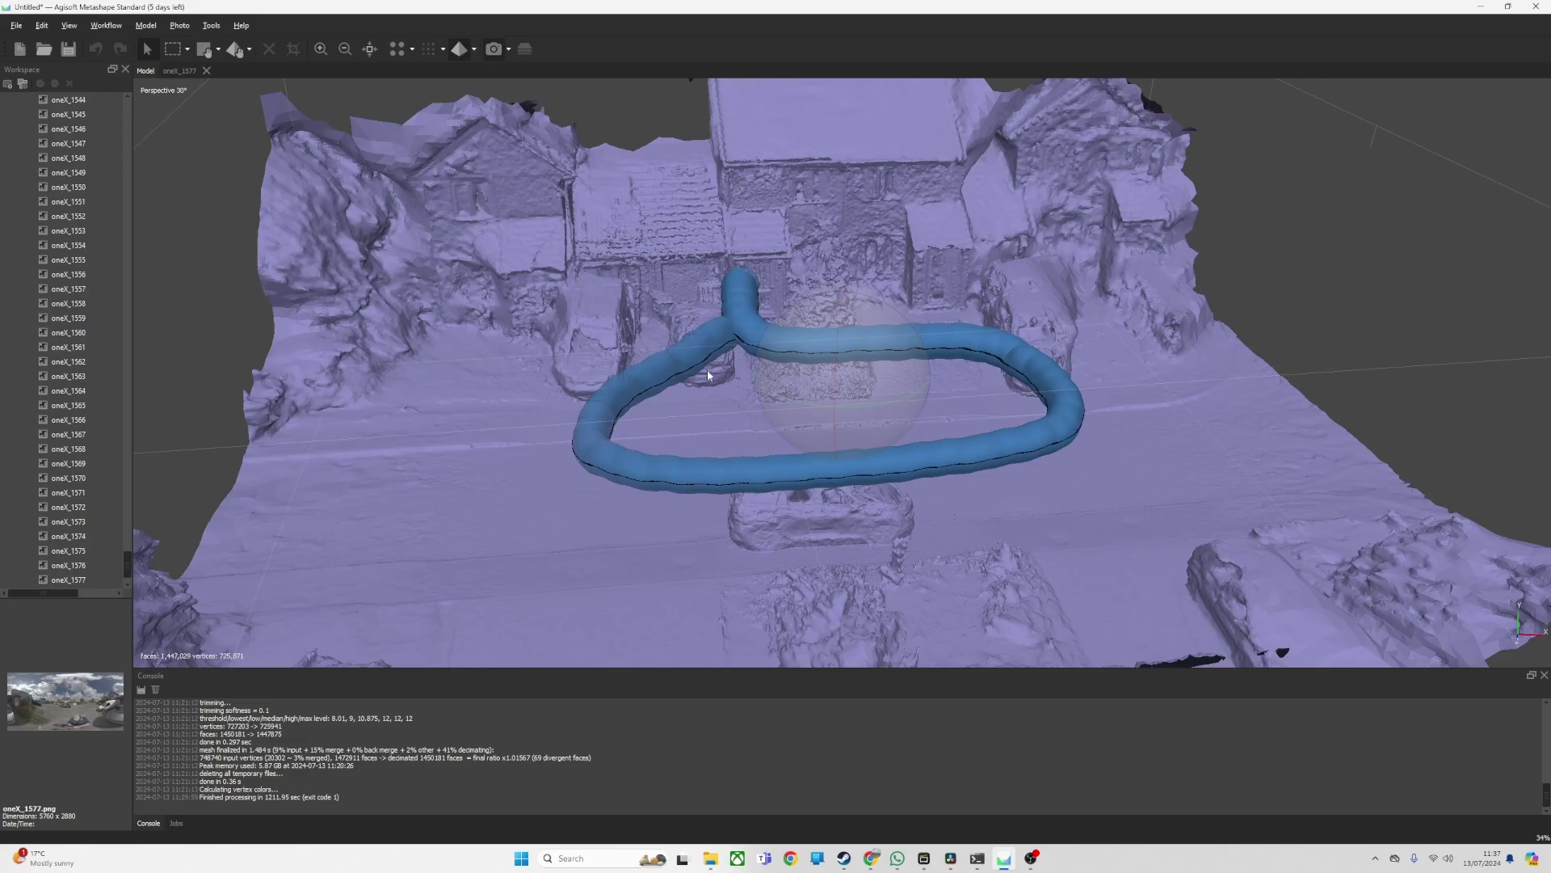
{"action": "left_click_drag", "start_coordinate": [708, 374], "coordinate": [835, 422]}
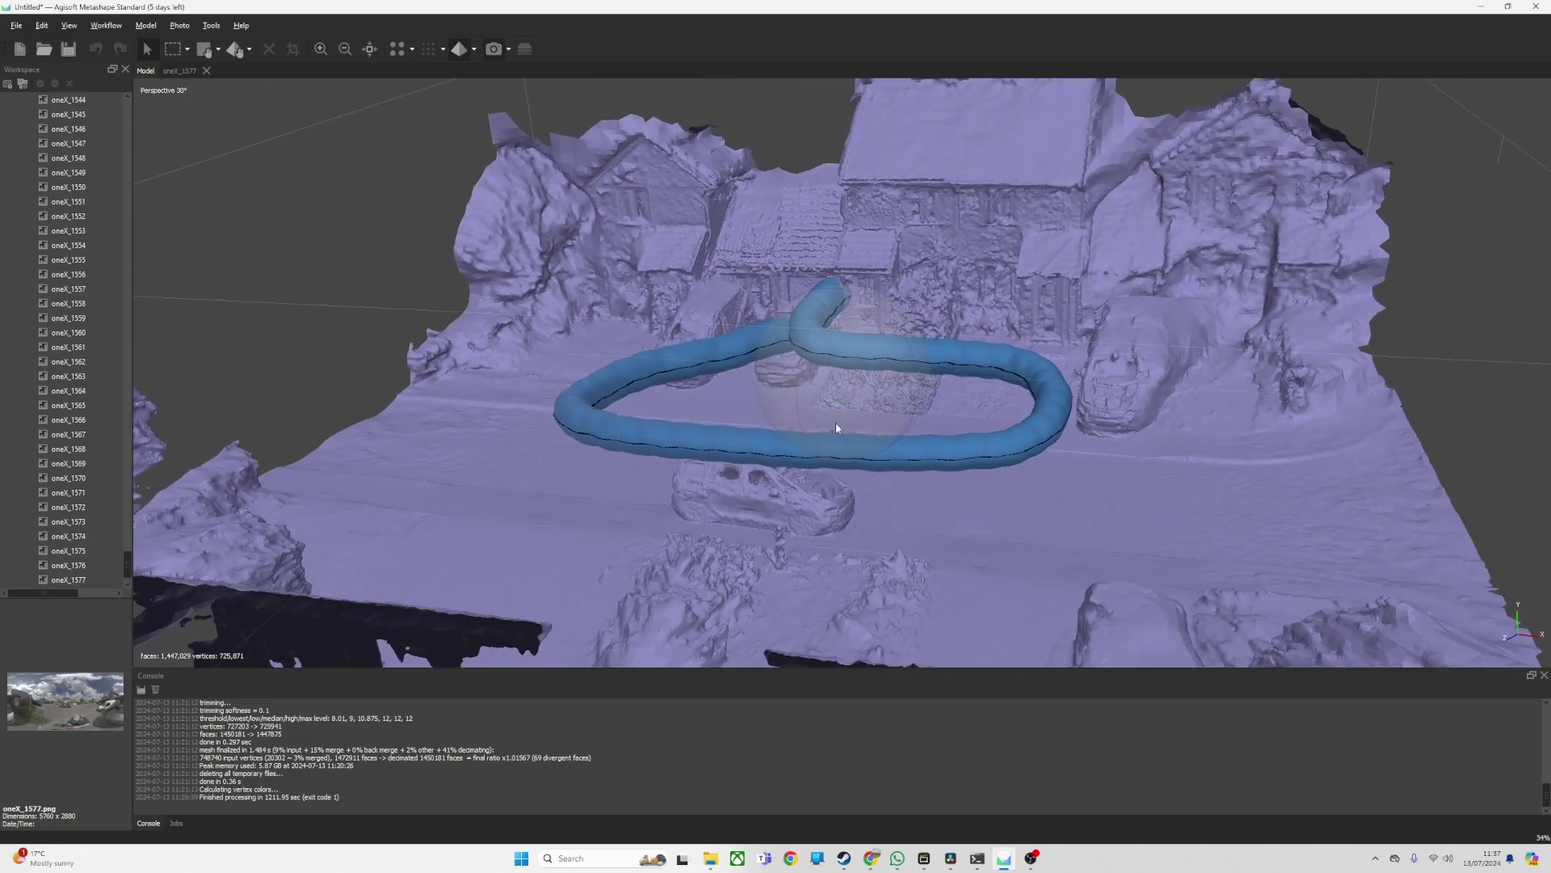
Switch to DaVinci Resolve to review the oneX_ image sequence render settings, and return to Metashape
{"action": "left_click", "coordinate": [949, 857]}
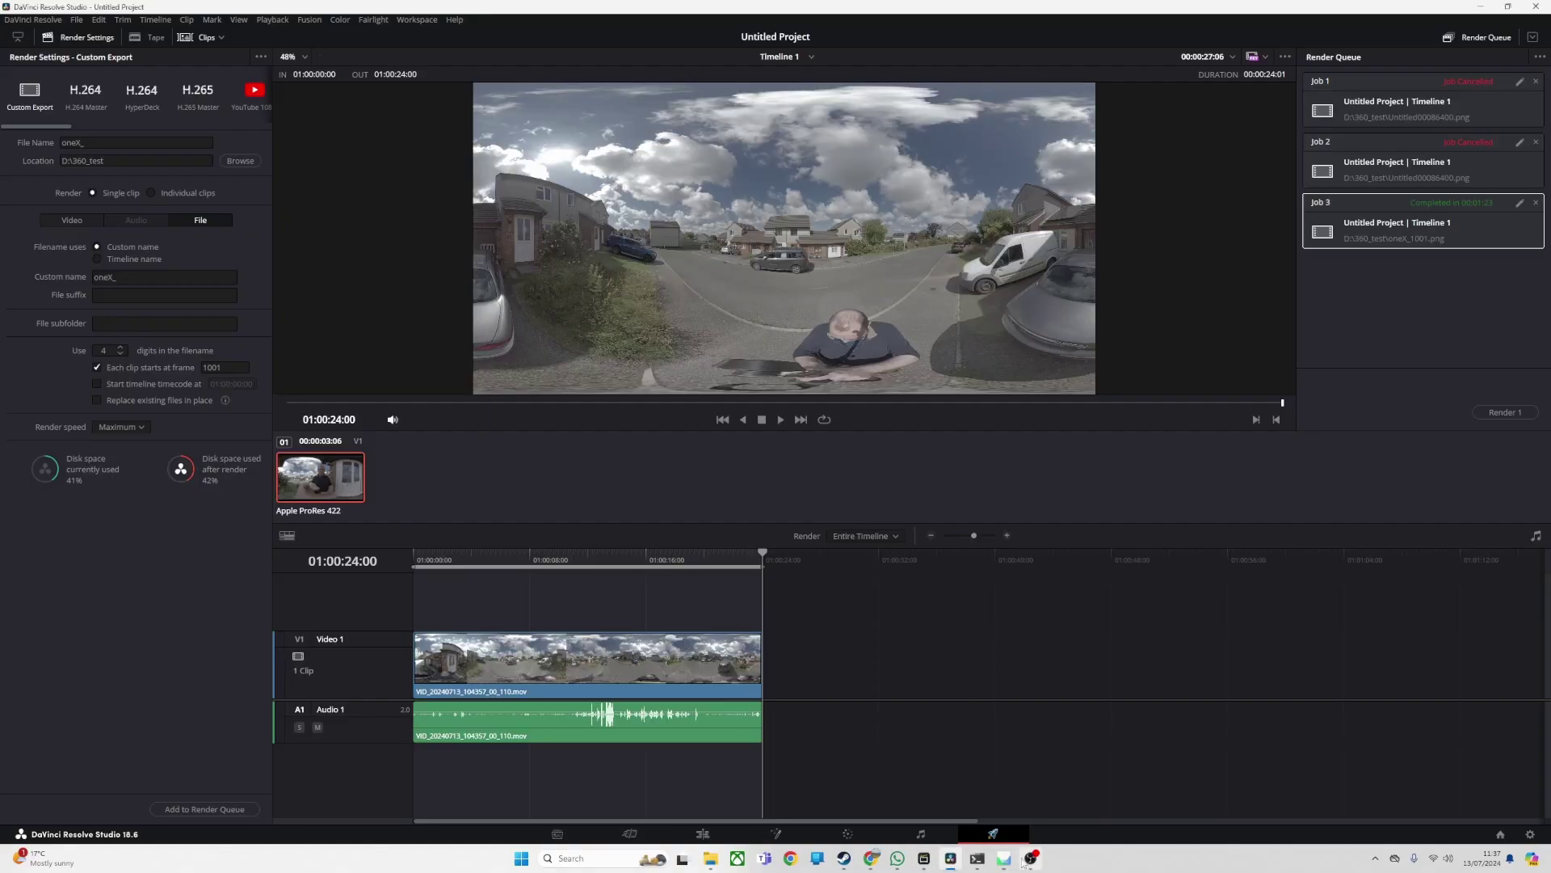
{"action": "mouse_move", "coordinate": [1032, 869]}
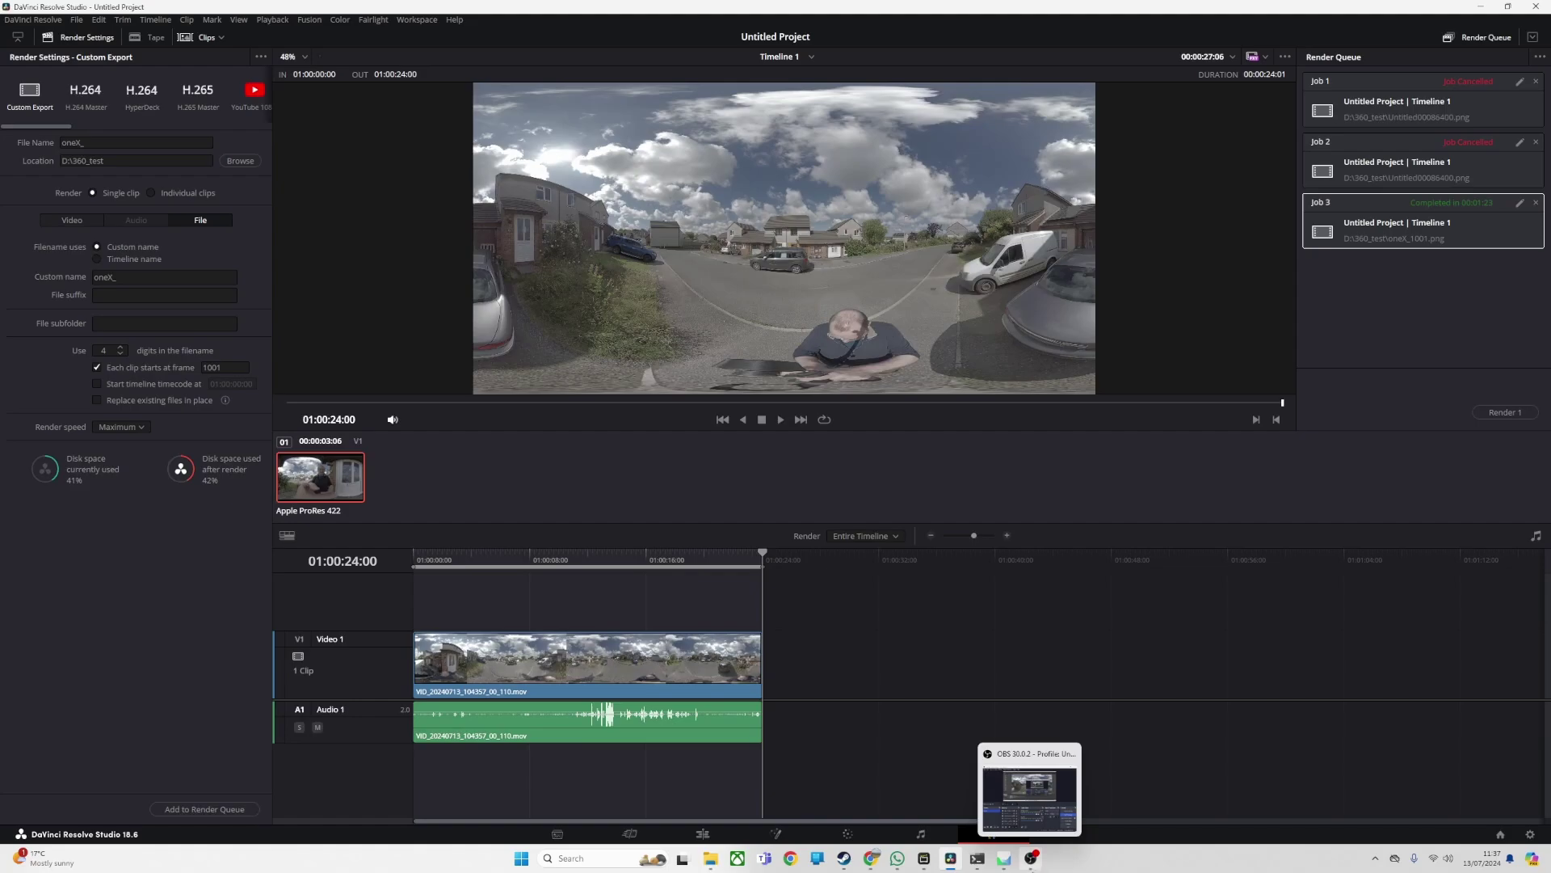
{"action": "left_click", "coordinate": [1010, 866]}
{"action": "left_click_drag", "start_coordinate": [913, 562], "coordinate": [879, 419]}
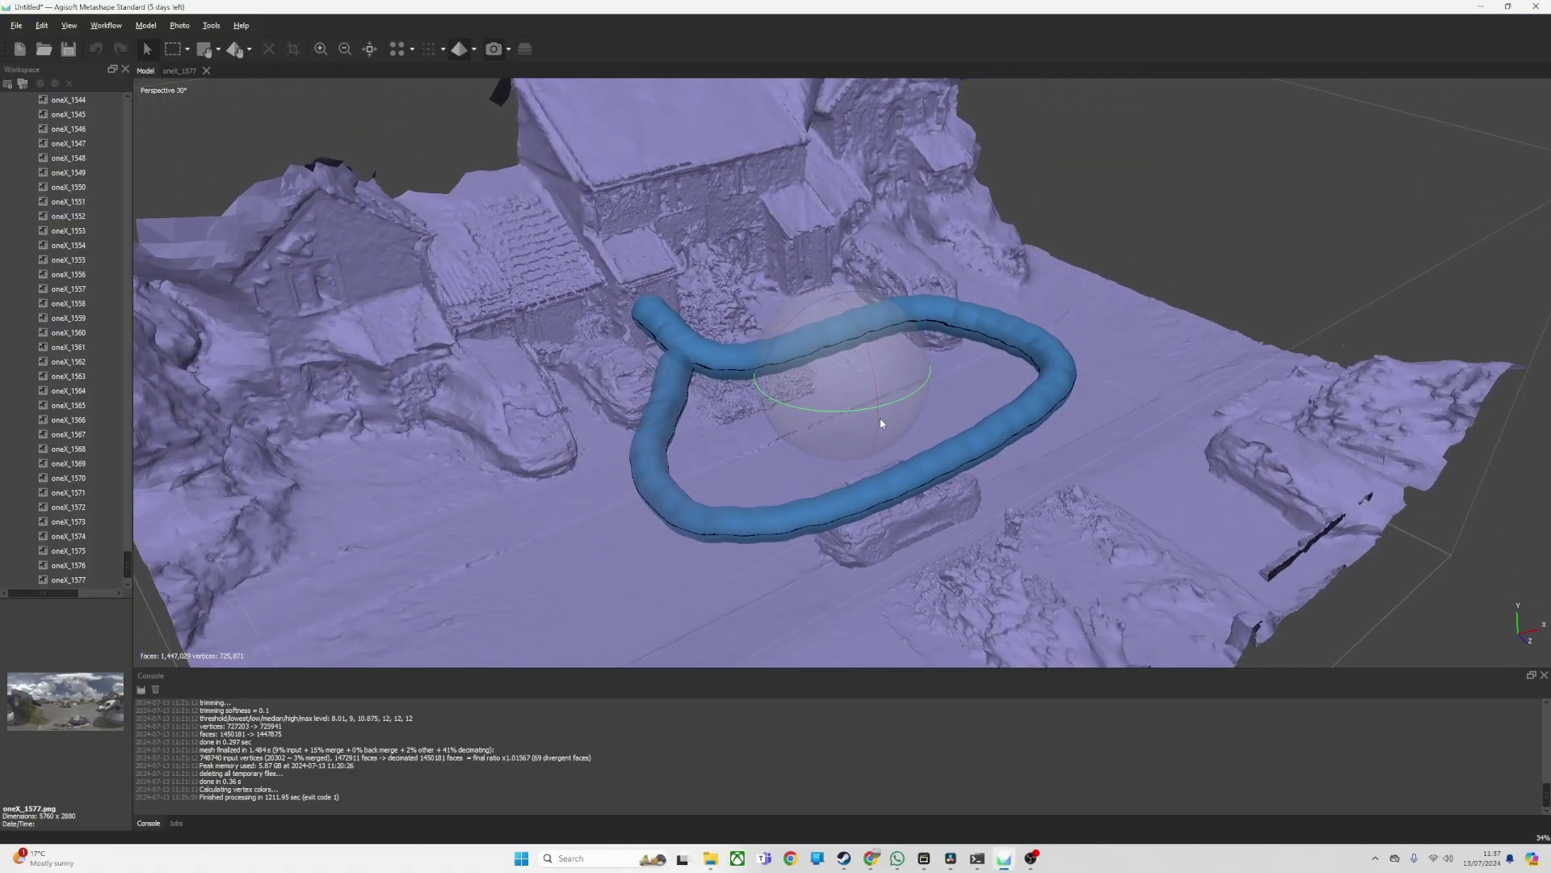
{"action": "left_click_drag", "start_coordinate": [881, 424], "coordinate": [846, 250]}
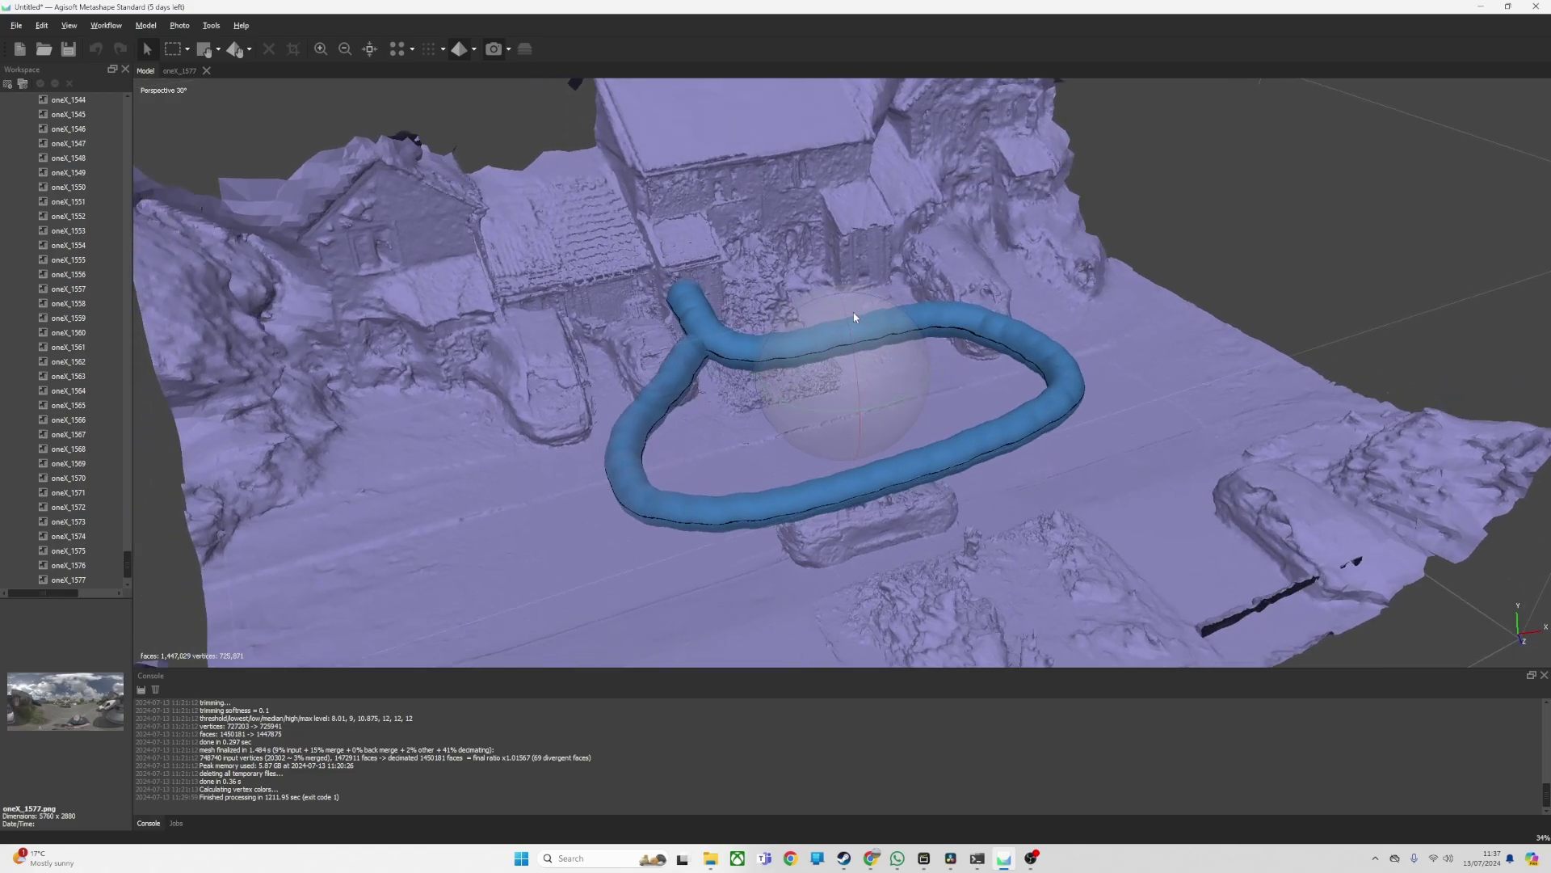
{"action": "left_click_drag", "start_coordinate": [862, 354], "coordinate": [799, 330]}
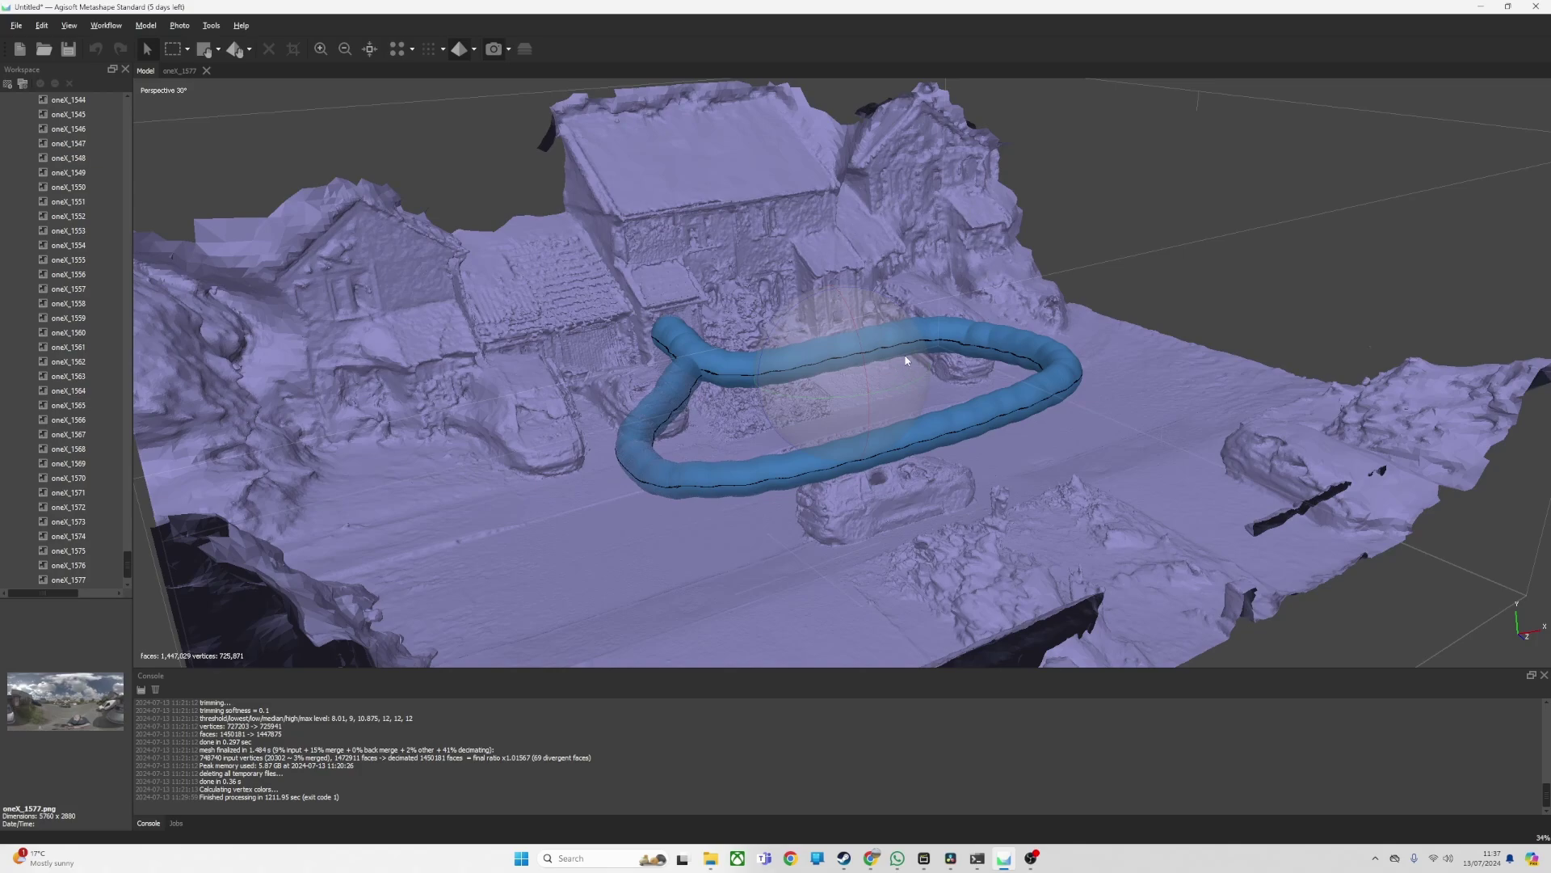
{"action": "left_click_drag", "start_coordinate": [907, 360], "coordinate": [886, 365]}
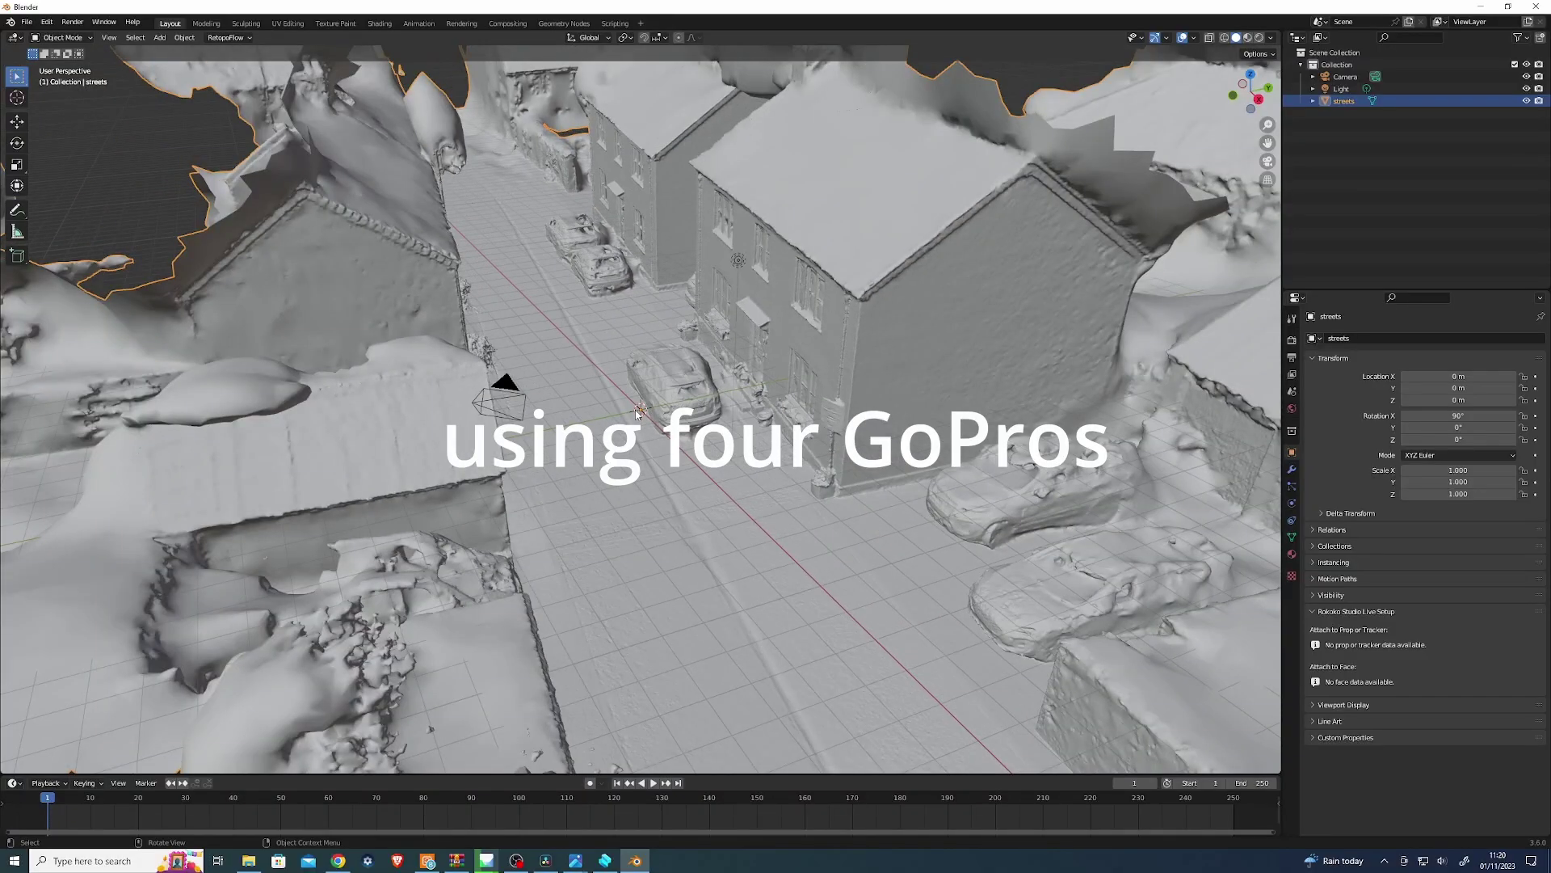
{"action": "middle_click_drag", "start_coordinate": [637, 413], "coordinate": [881, 396]}
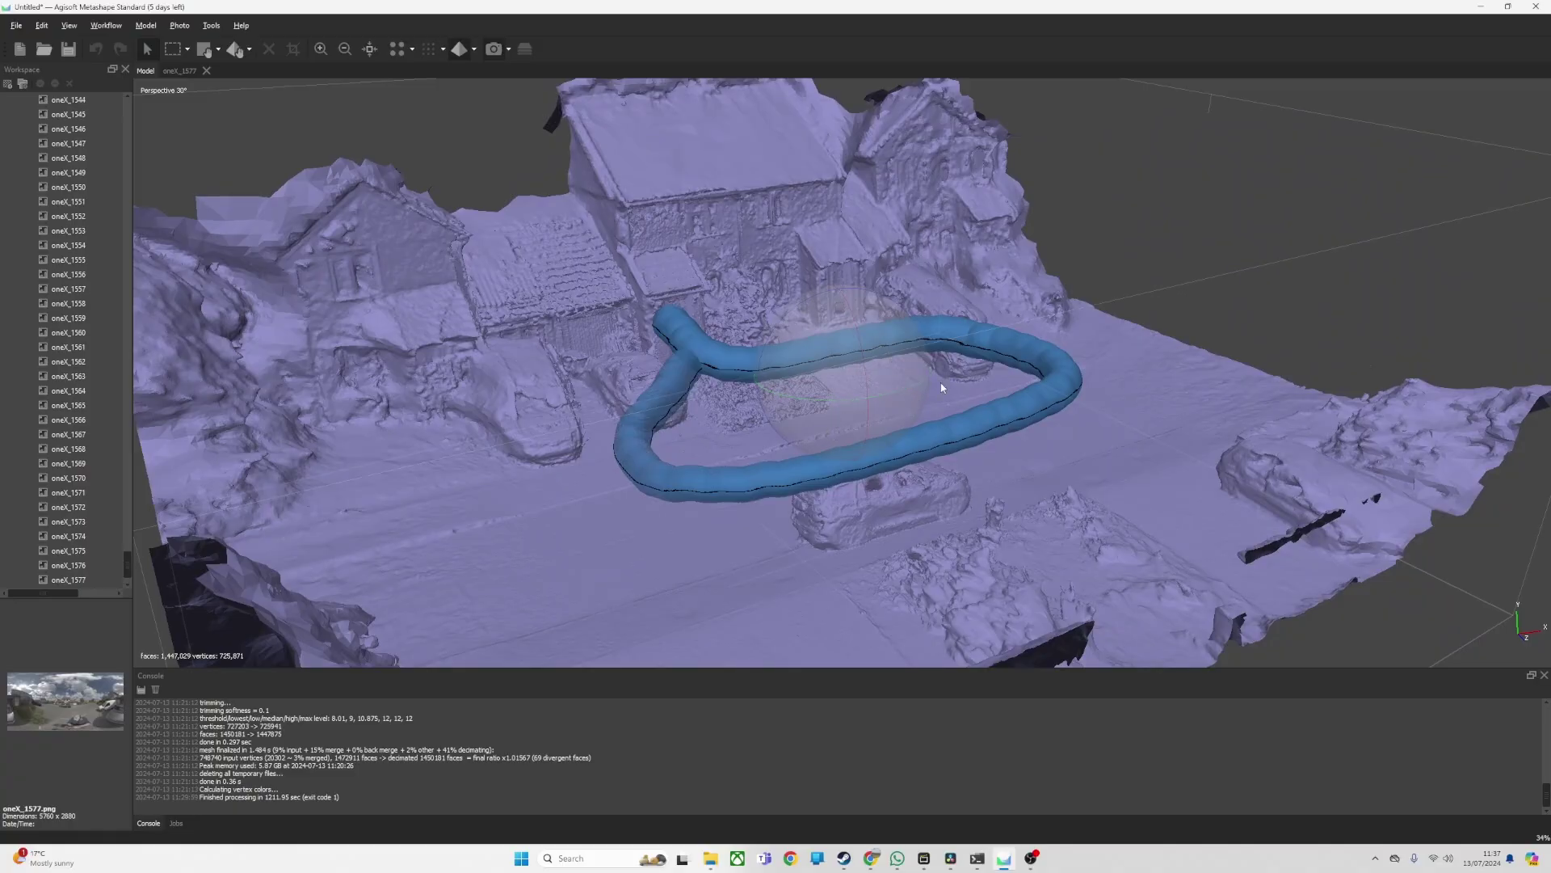
{"action": "left_click_drag", "start_coordinate": [933, 381], "coordinate": [868, 397]}
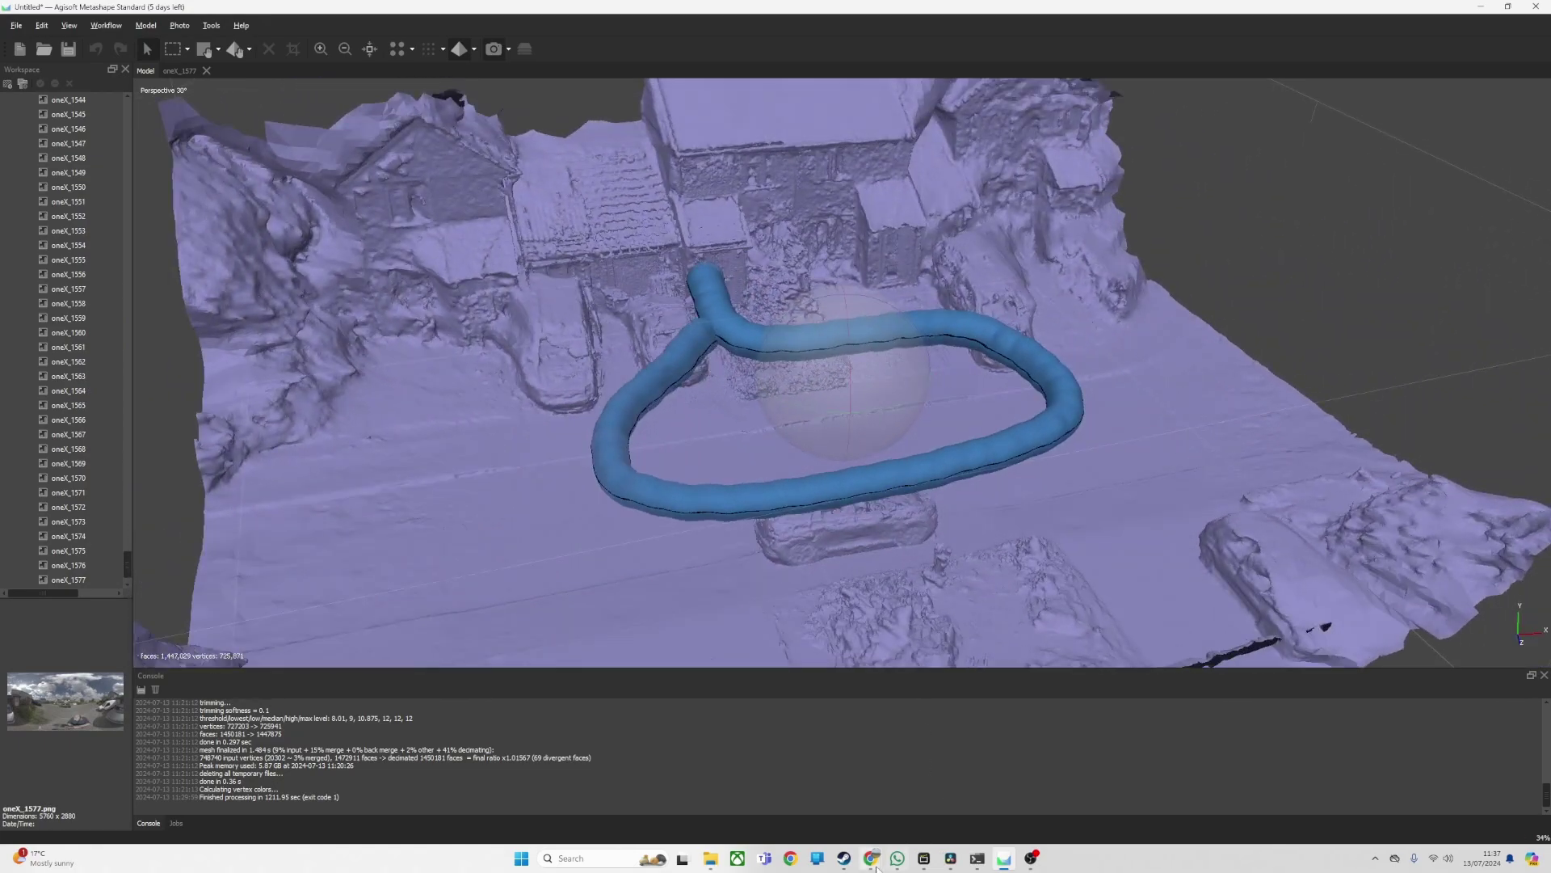
Switch to the browser to view the CupixVista captures page, and minimise its window again
{"action": "mouse_move", "coordinate": [871, 858]}
{"action": "left_click", "coordinate": [894, 821]}
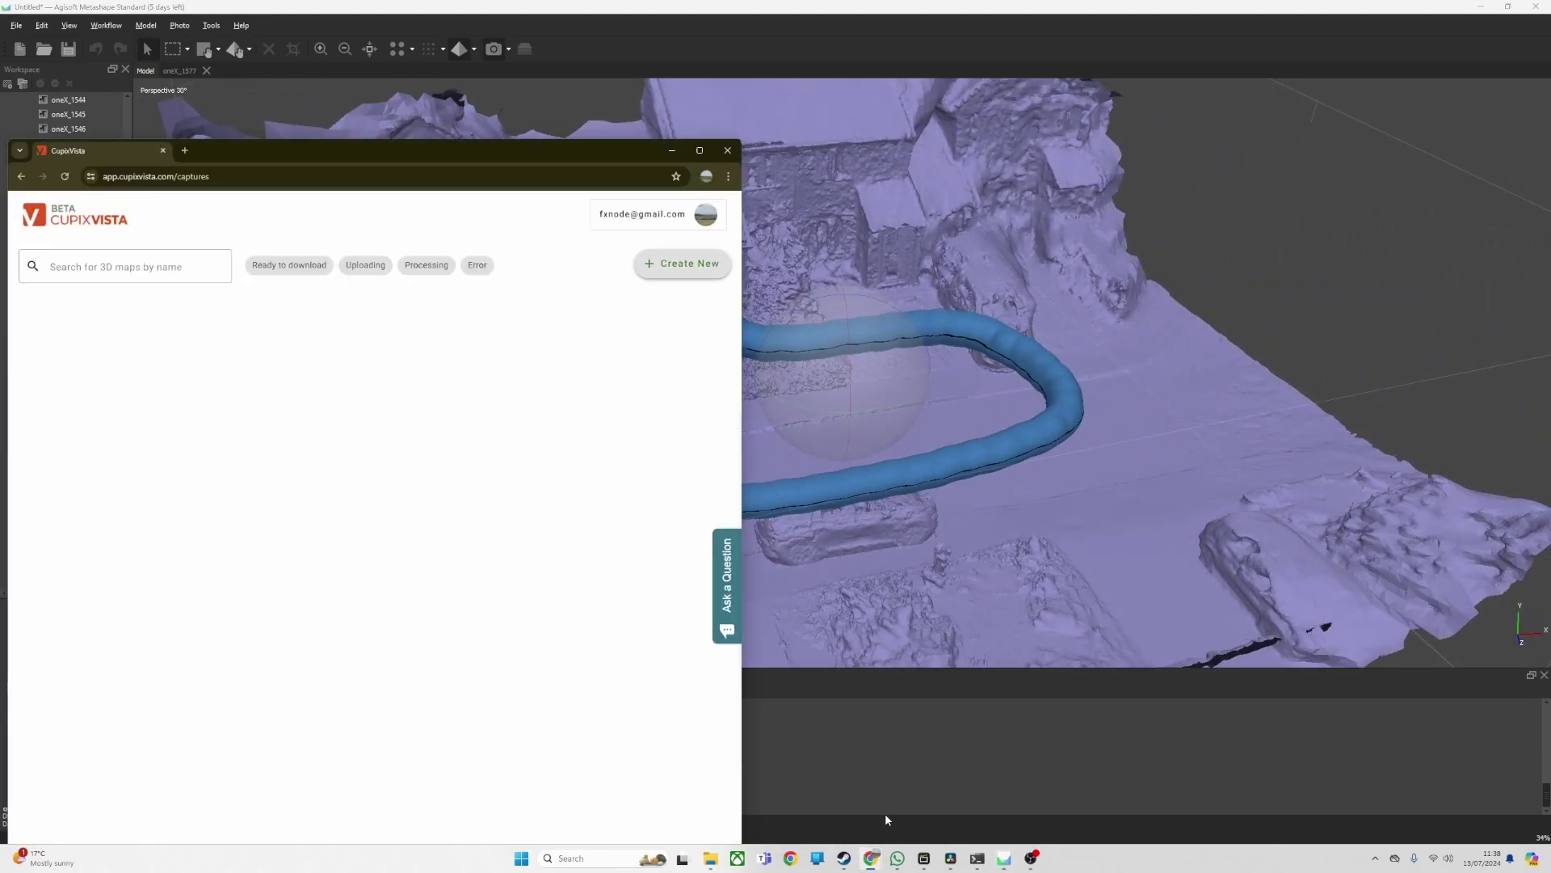
{"action": "left_click_drag", "start_coordinate": [386, 164], "coordinate": [436, 115]}
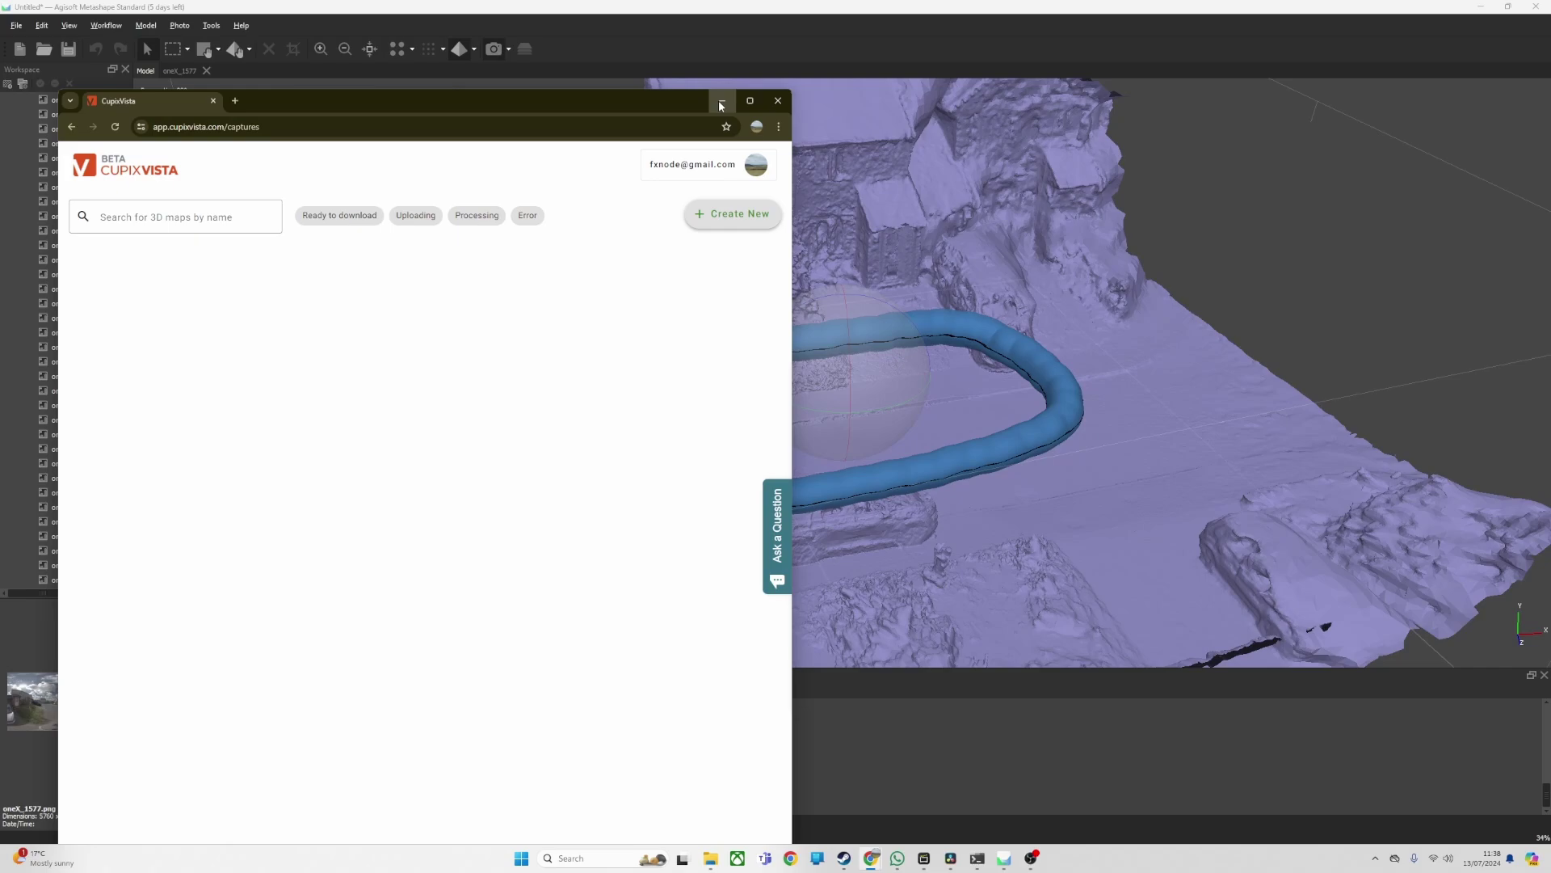
{"action": "left_click", "coordinate": [720, 105]}
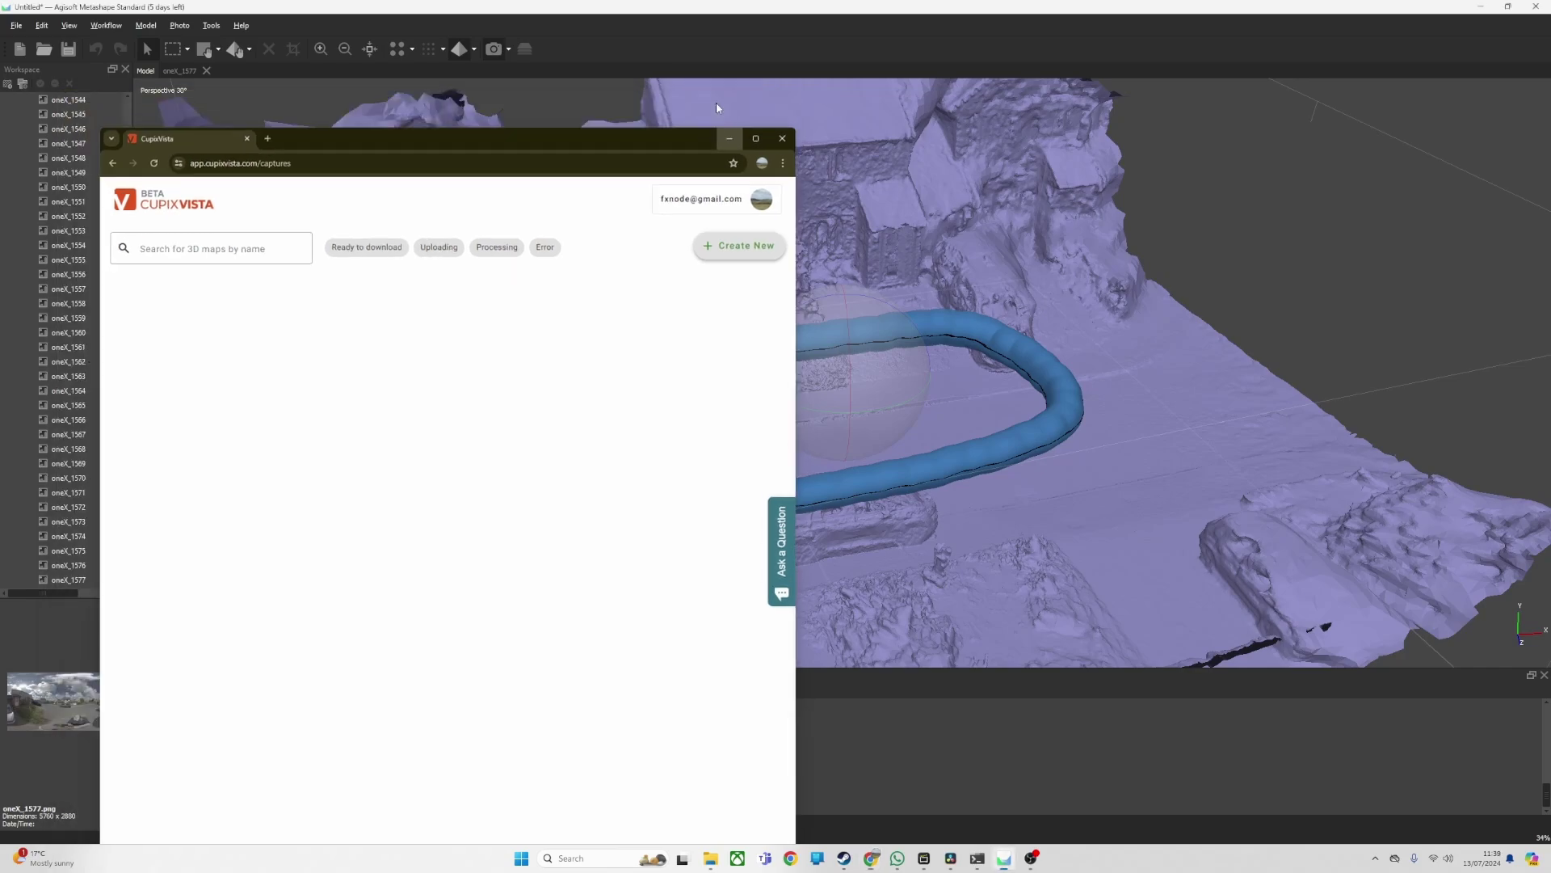
{"action": "mouse_move", "coordinate": [908, 396]}
{"action": "left_mouse_down"}
{"action": "mouse_move", "coordinate": [877, 404]}
{"action": "mouse_move", "coordinate": [890, 399]}
{"action": "left_mouse_up"}
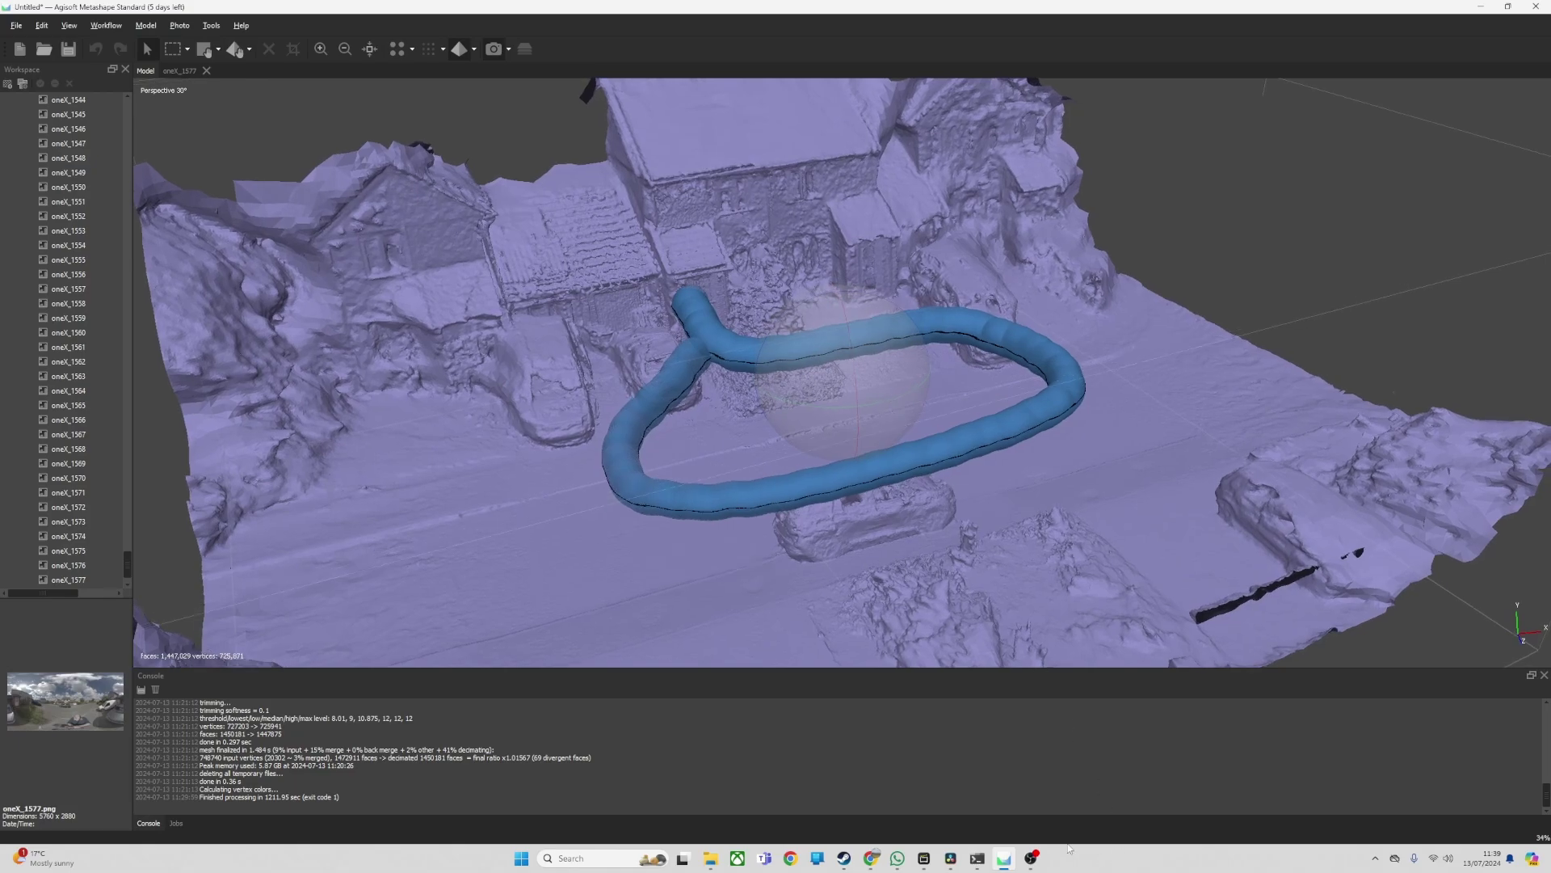
{"action": "left_click", "coordinate": [1031, 858]}
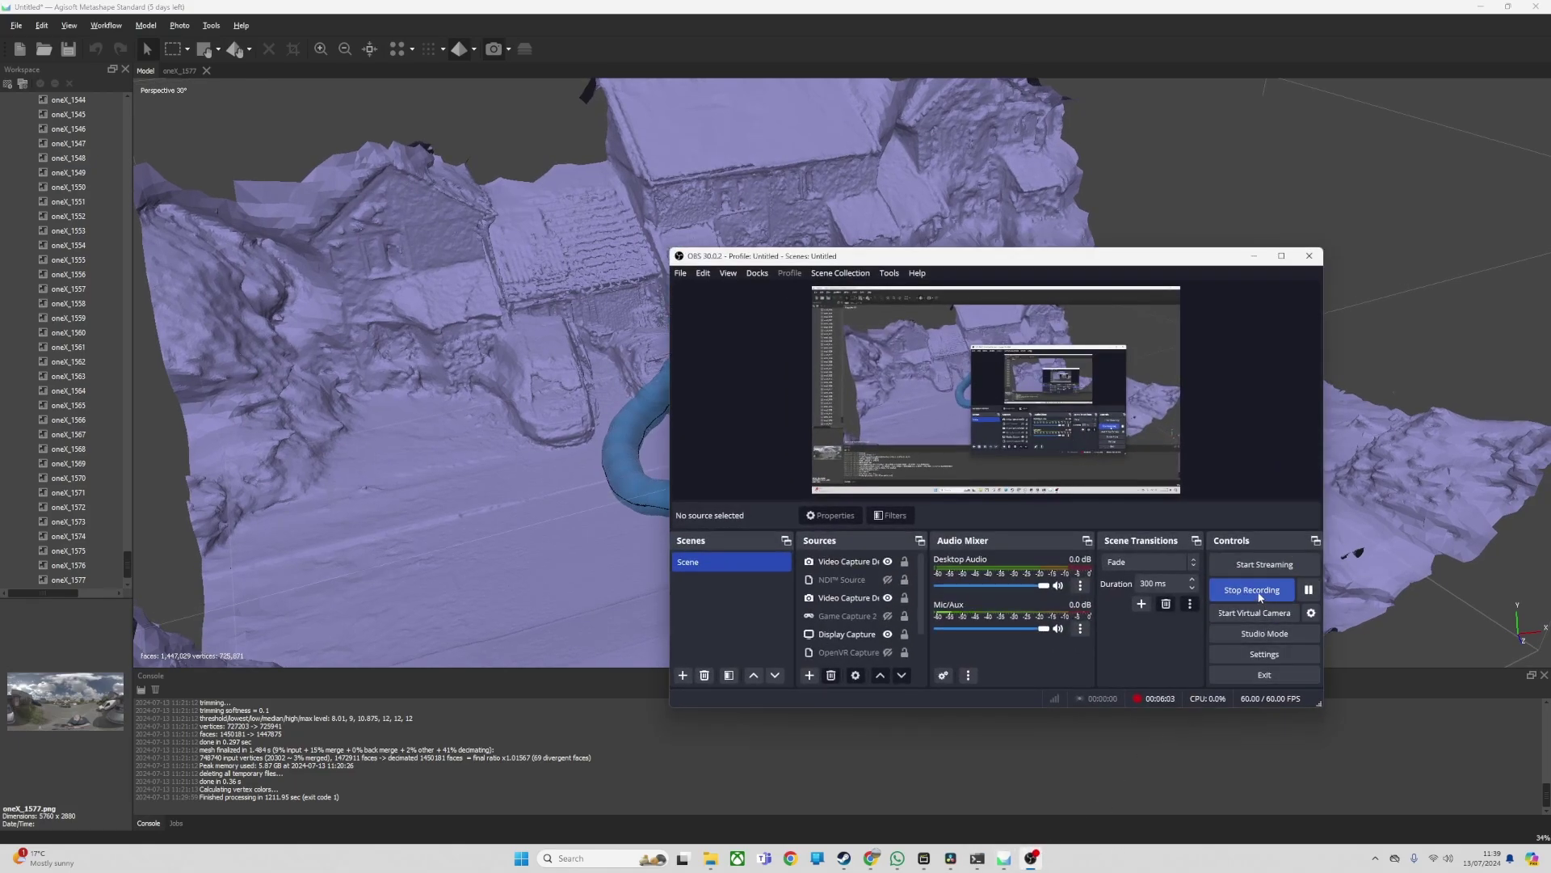
{"action": "left_click", "coordinate": [1308, 590]}
{"action": "left_click", "coordinate": [1309, 590]}
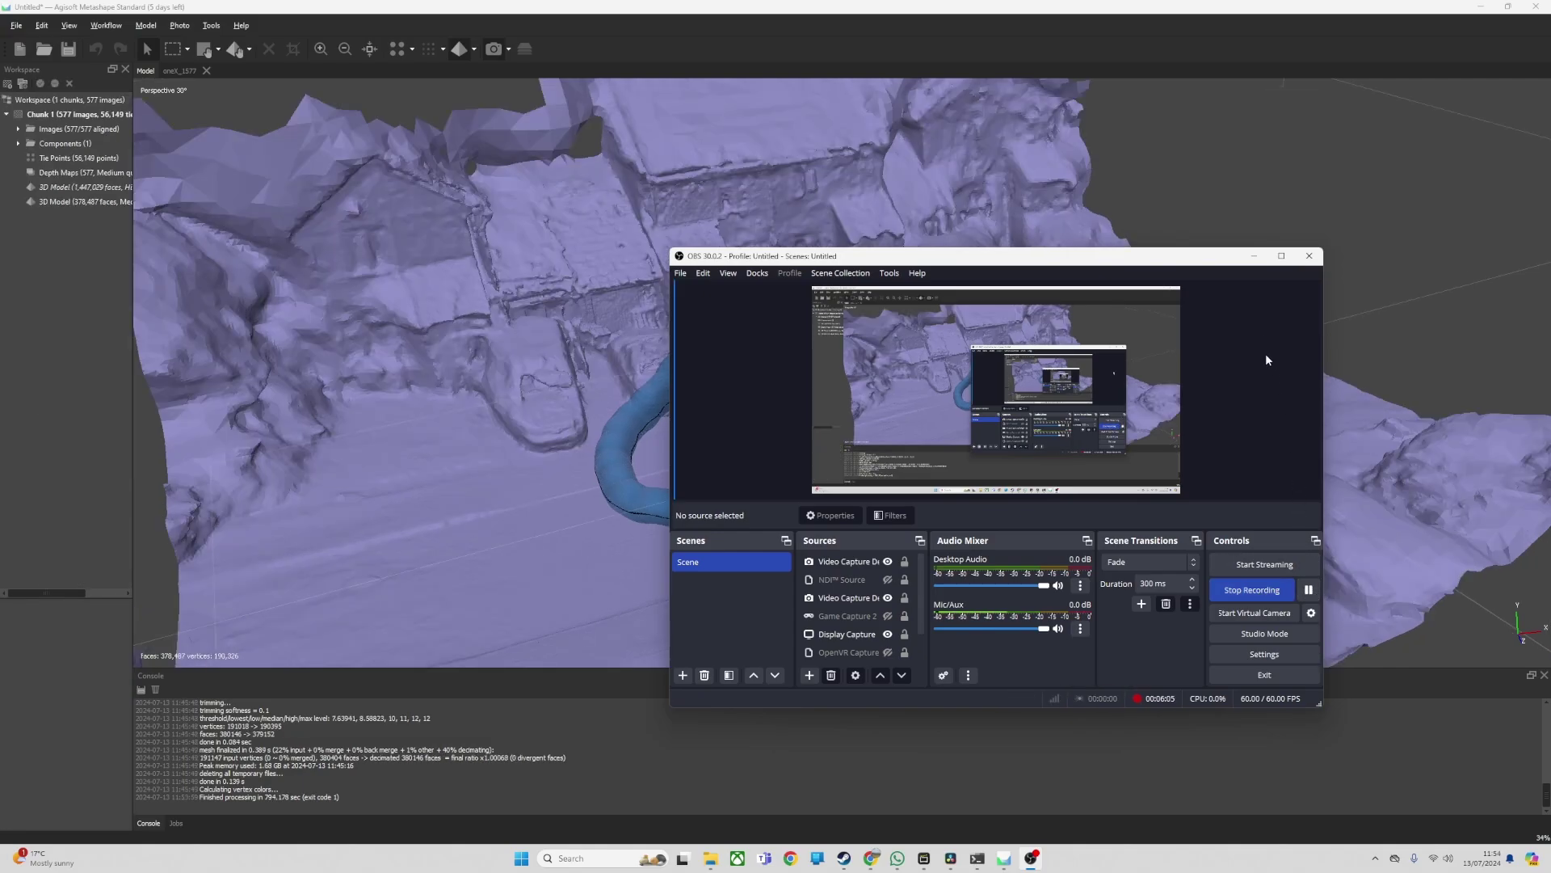
{"action": "left_click", "coordinate": [1253, 256]}
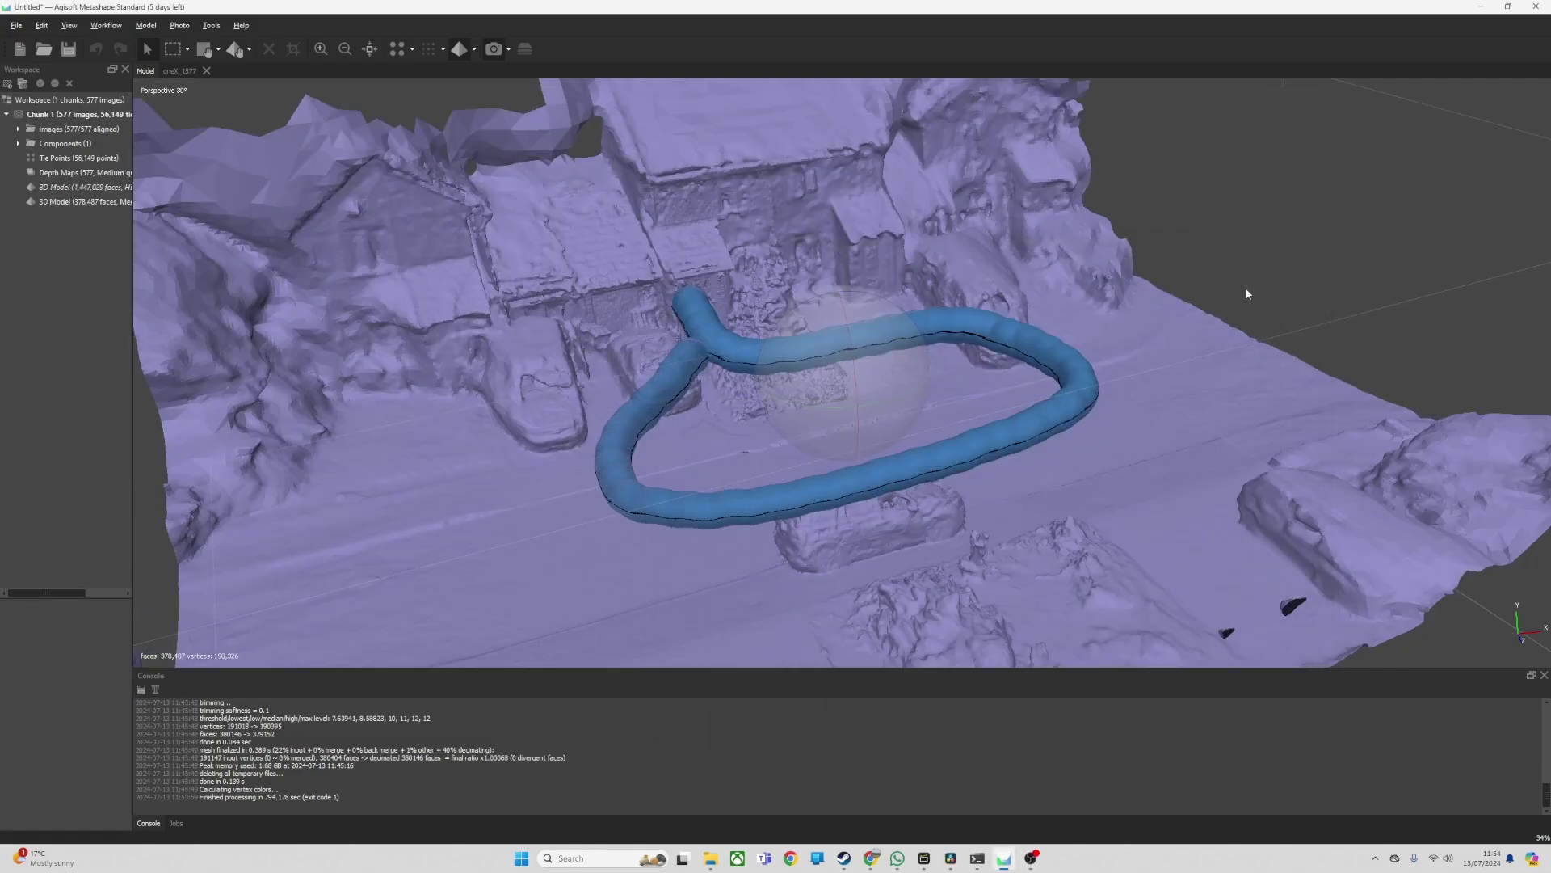
Inspect the newly built lower-polygon street mesh up close and view the oneX_1577 panorama
{"action": "left_click_drag", "start_coordinate": [918, 345], "coordinate": [883, 309]}
{"action": "scroll", "coordinate": [911, 311], "scroll_direction": "up", "scroll_amount": 4}
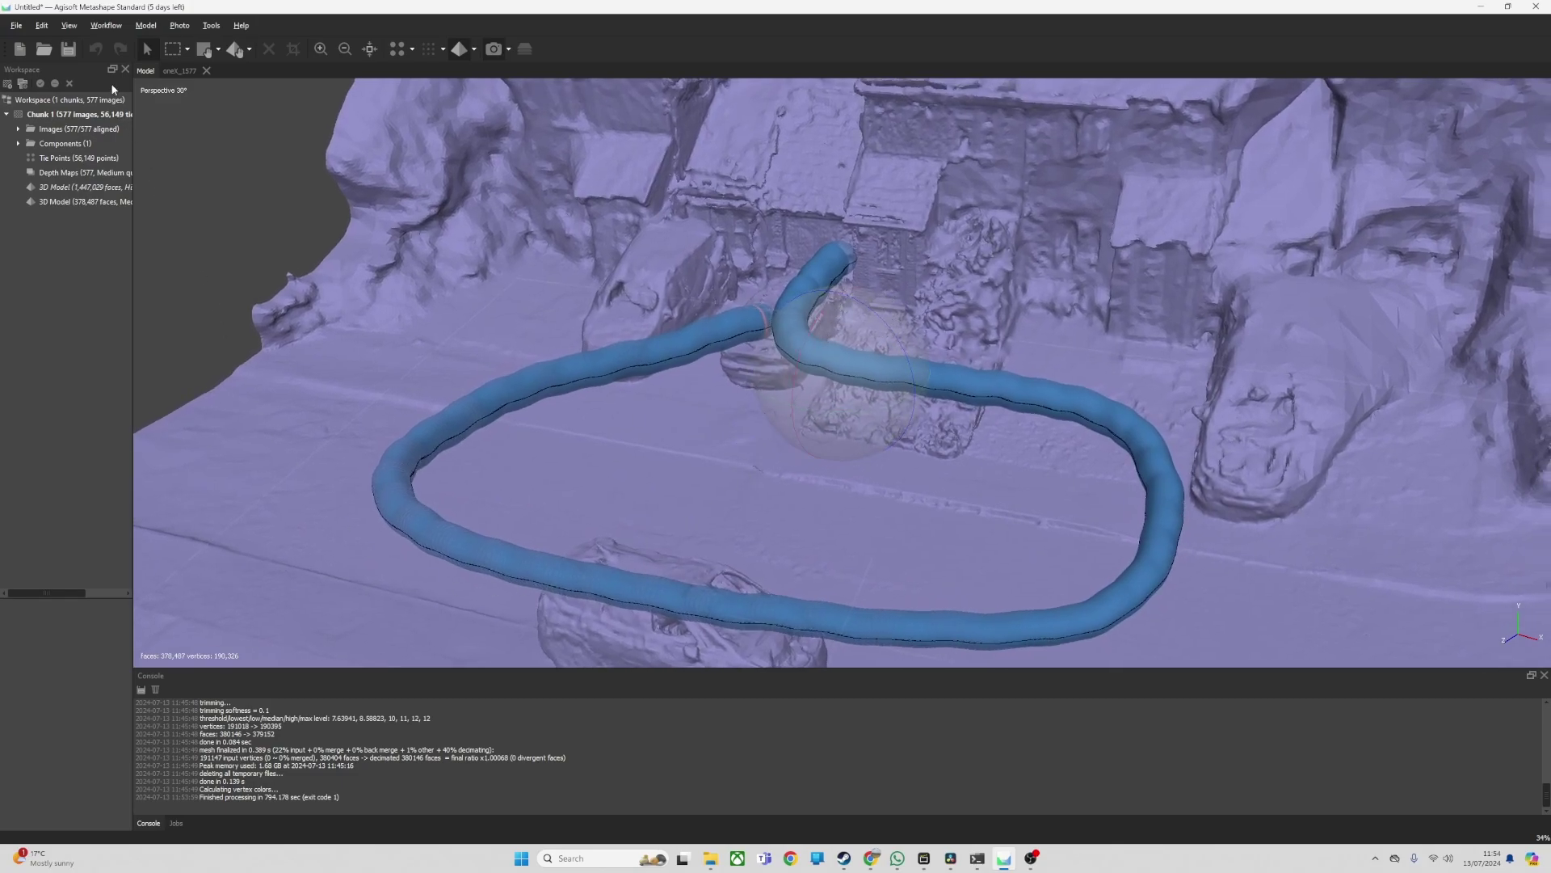
{"action": "left_click", "coordinate": [179, 72]}
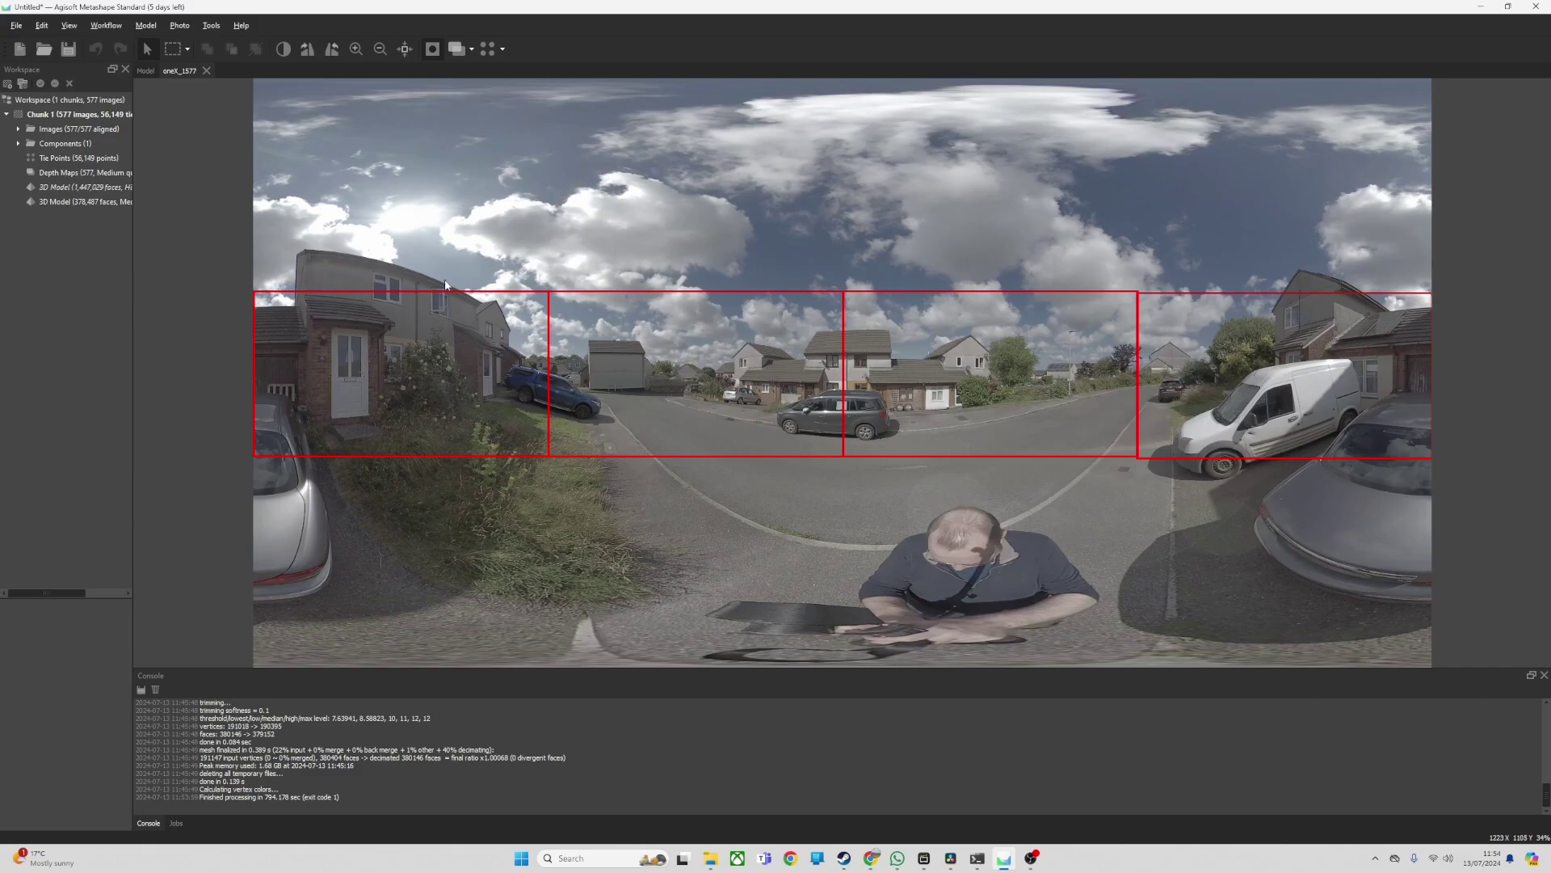
Return from the oneX_1577 panorama to the 3D model and examine the house fronts and parked vehicles around the camera loop
{"action": "left_click", "coordinate": [148, 70]}
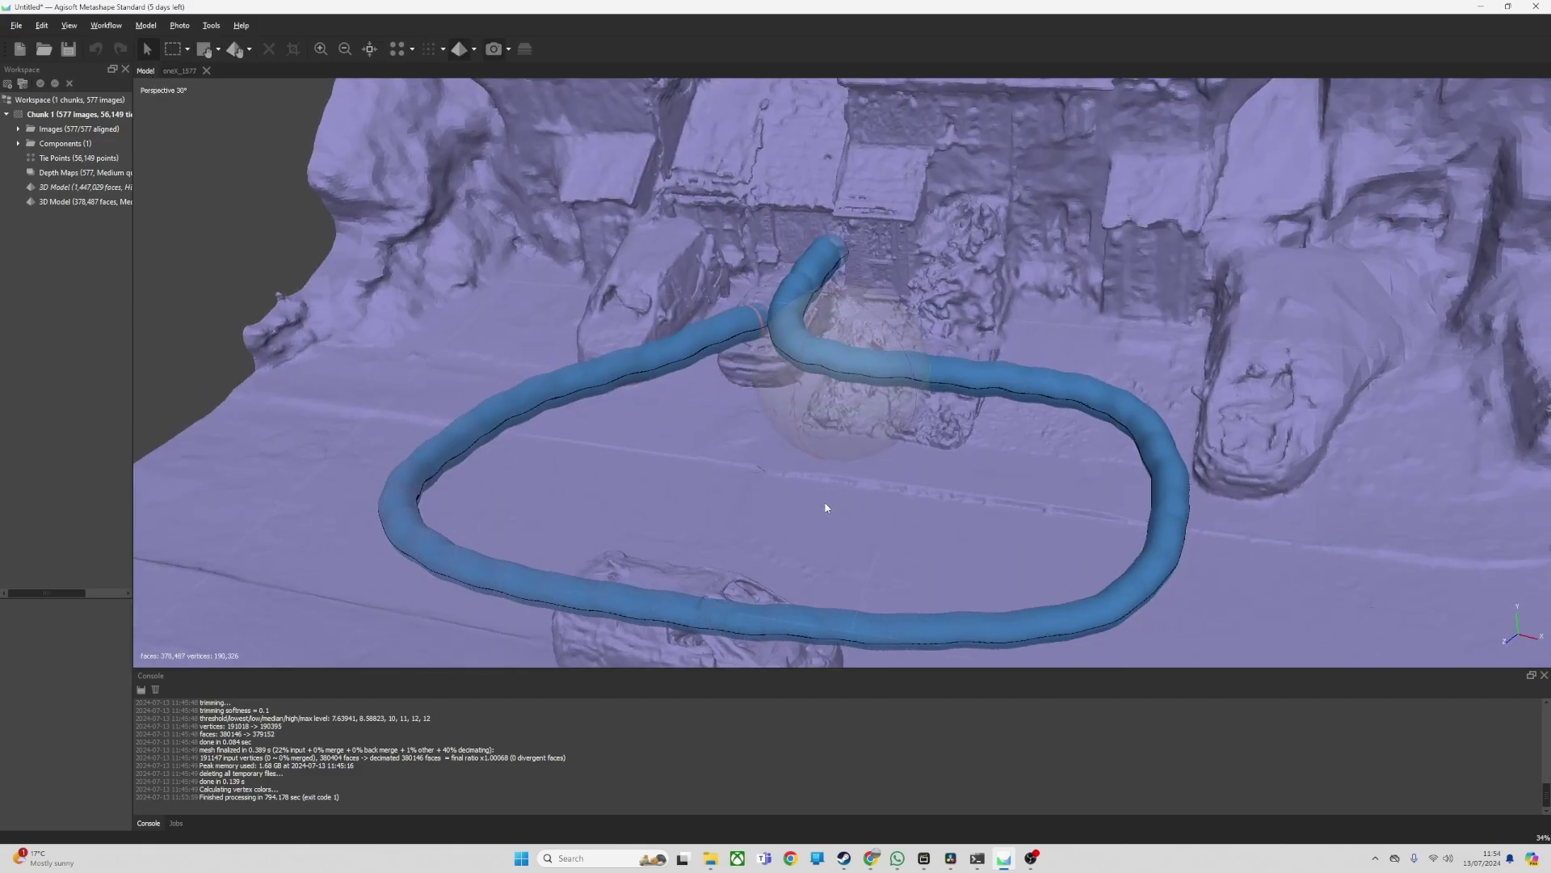
{"action": "left_click_drag", "start_coordinate": [836, 418], "coordinate": [758, 459]}
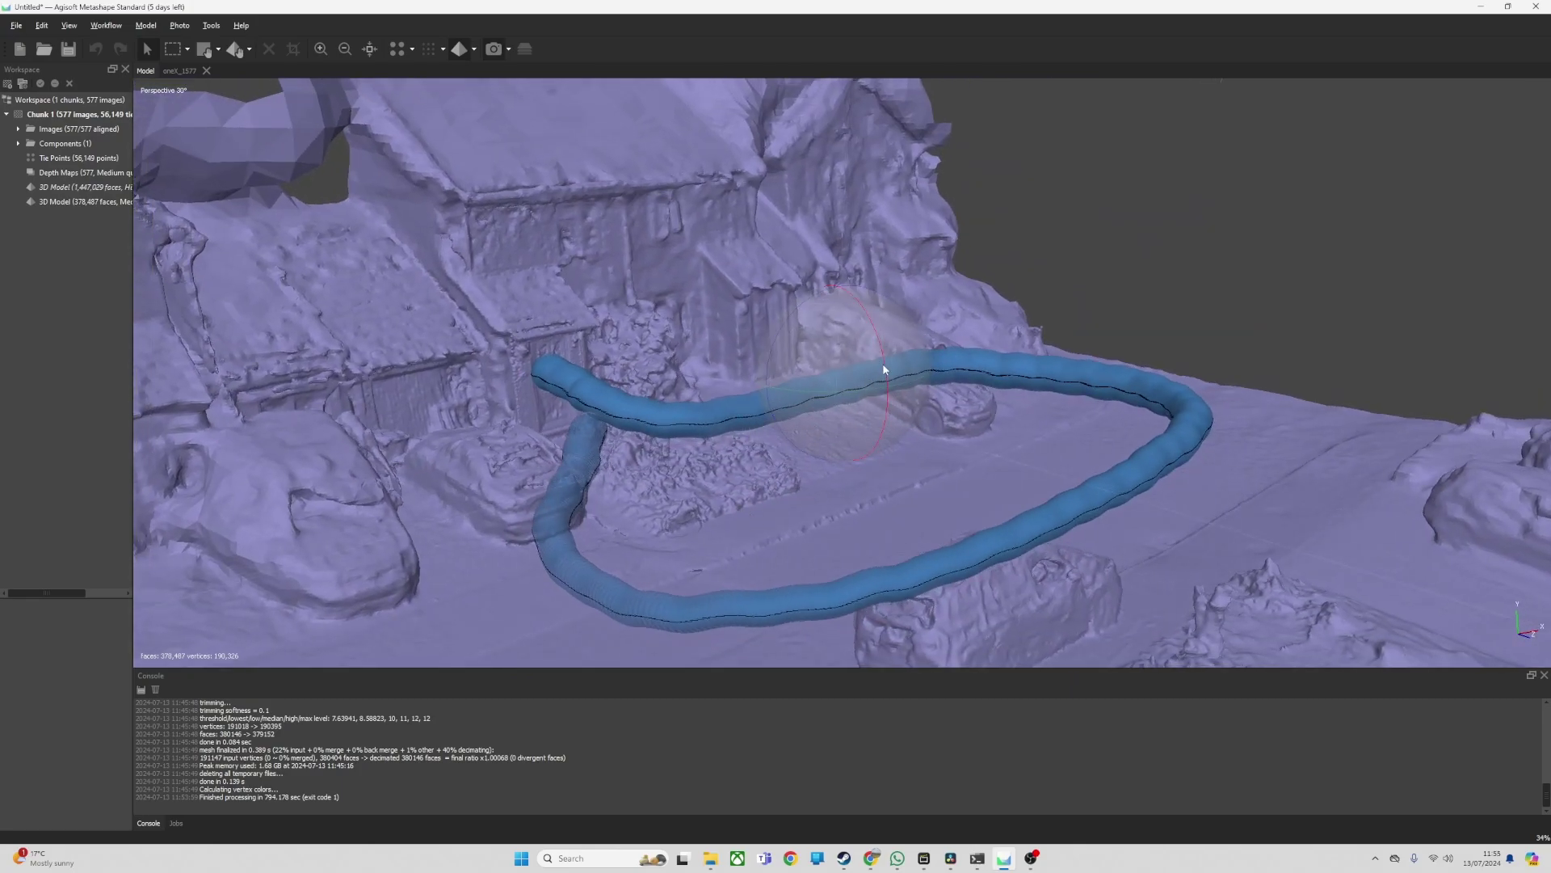
{"action": "left_click_drag", "start_coordinate": [883, 369], "coordinate": [861, 400]}
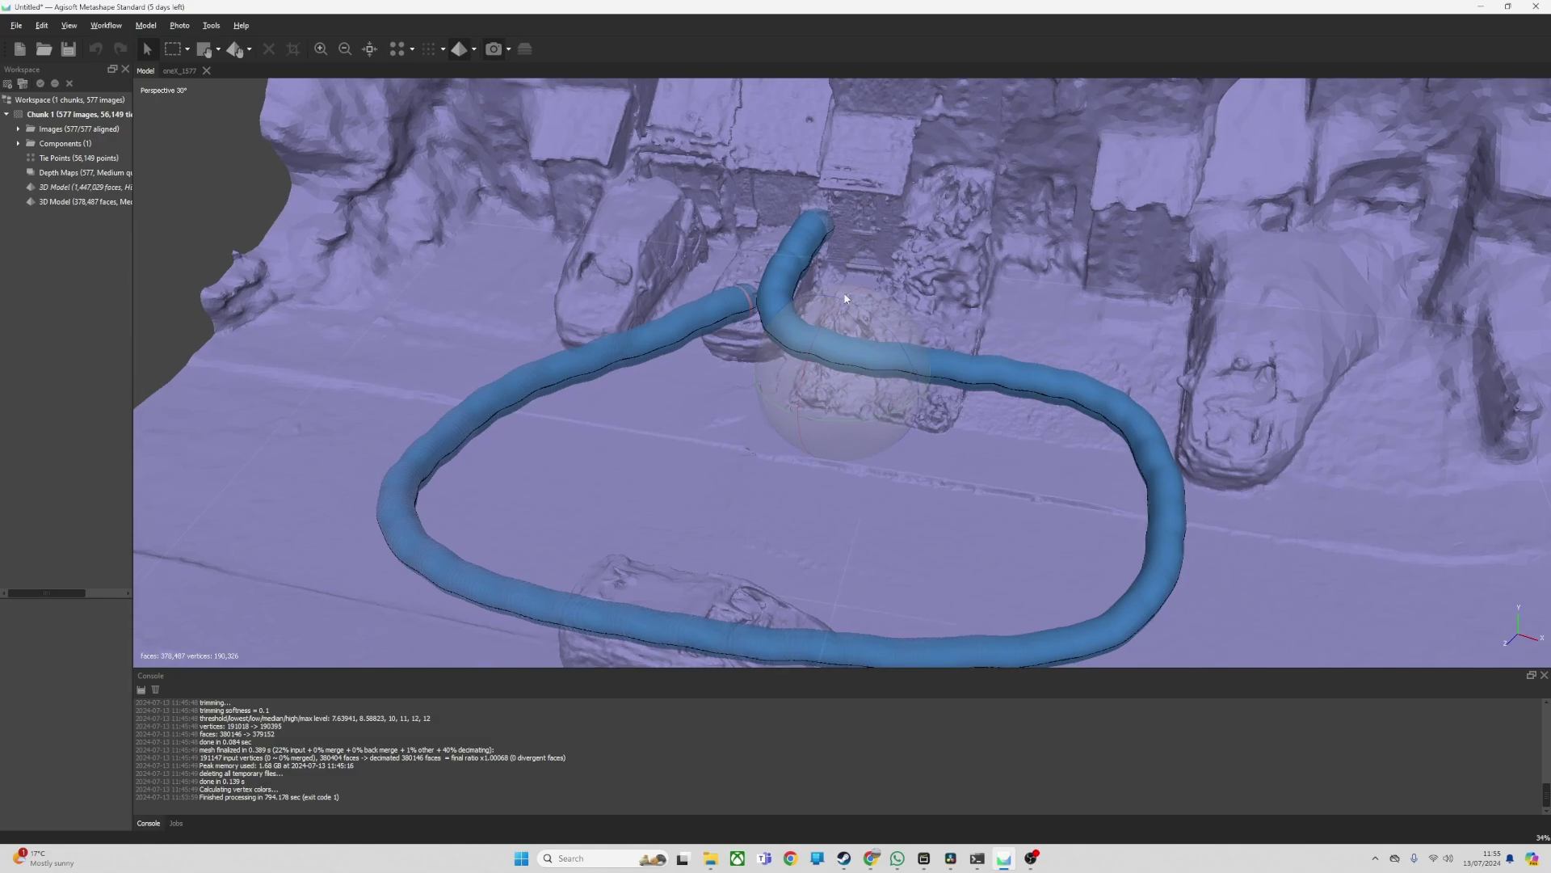
{"action": "left_click_drag", "start_coordinate": [846, 298], "coordinate": [700, 333]}
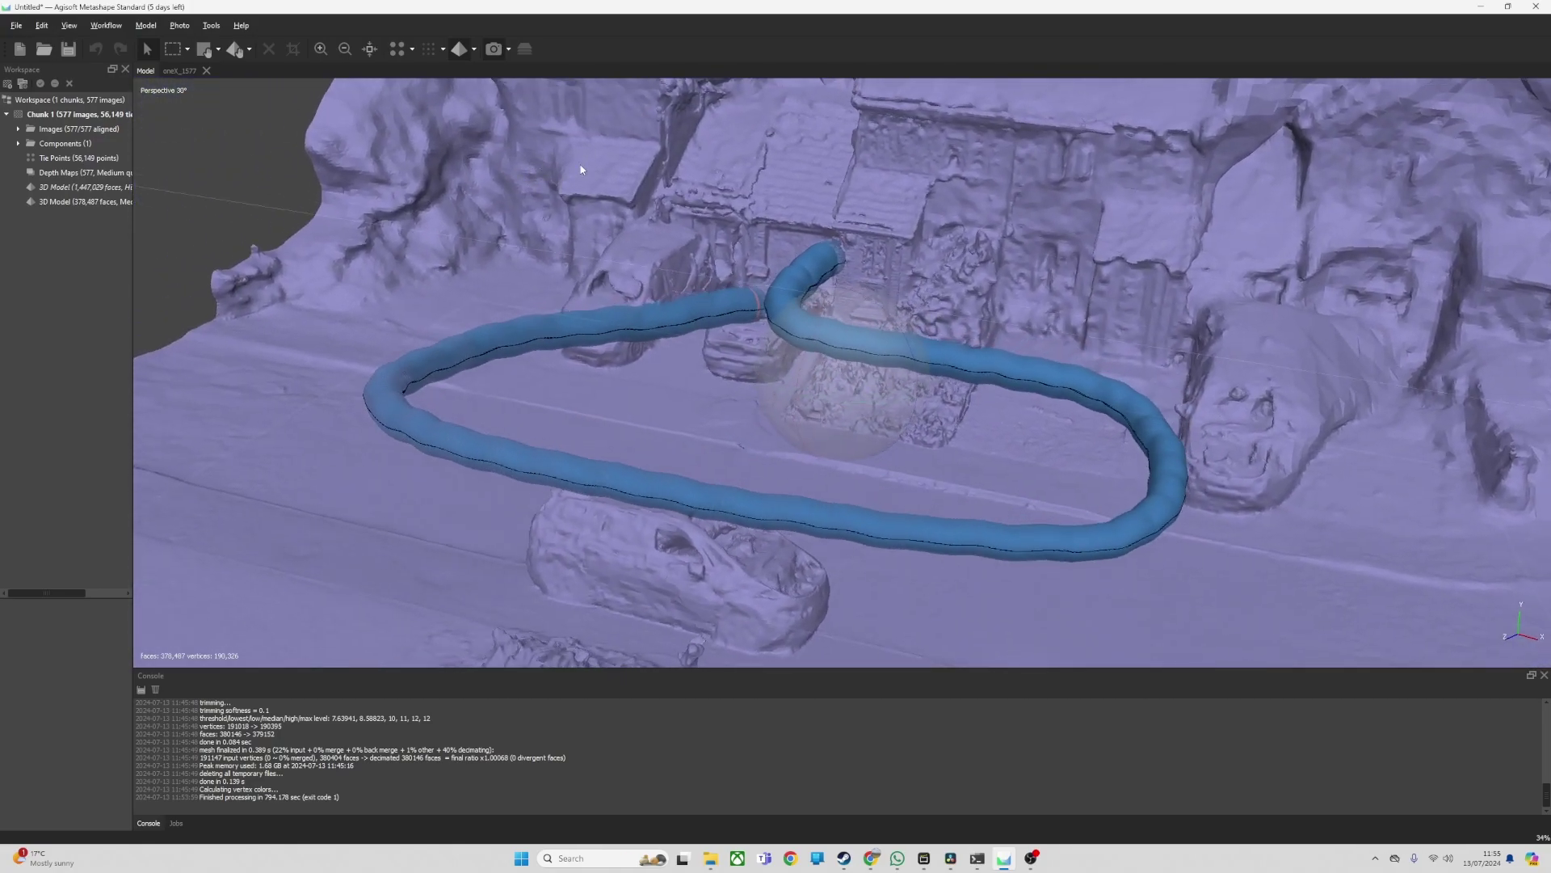
{"action": "left_click_drag", "start_coordinate": [856, 406], "coordinate": [816, 359]}
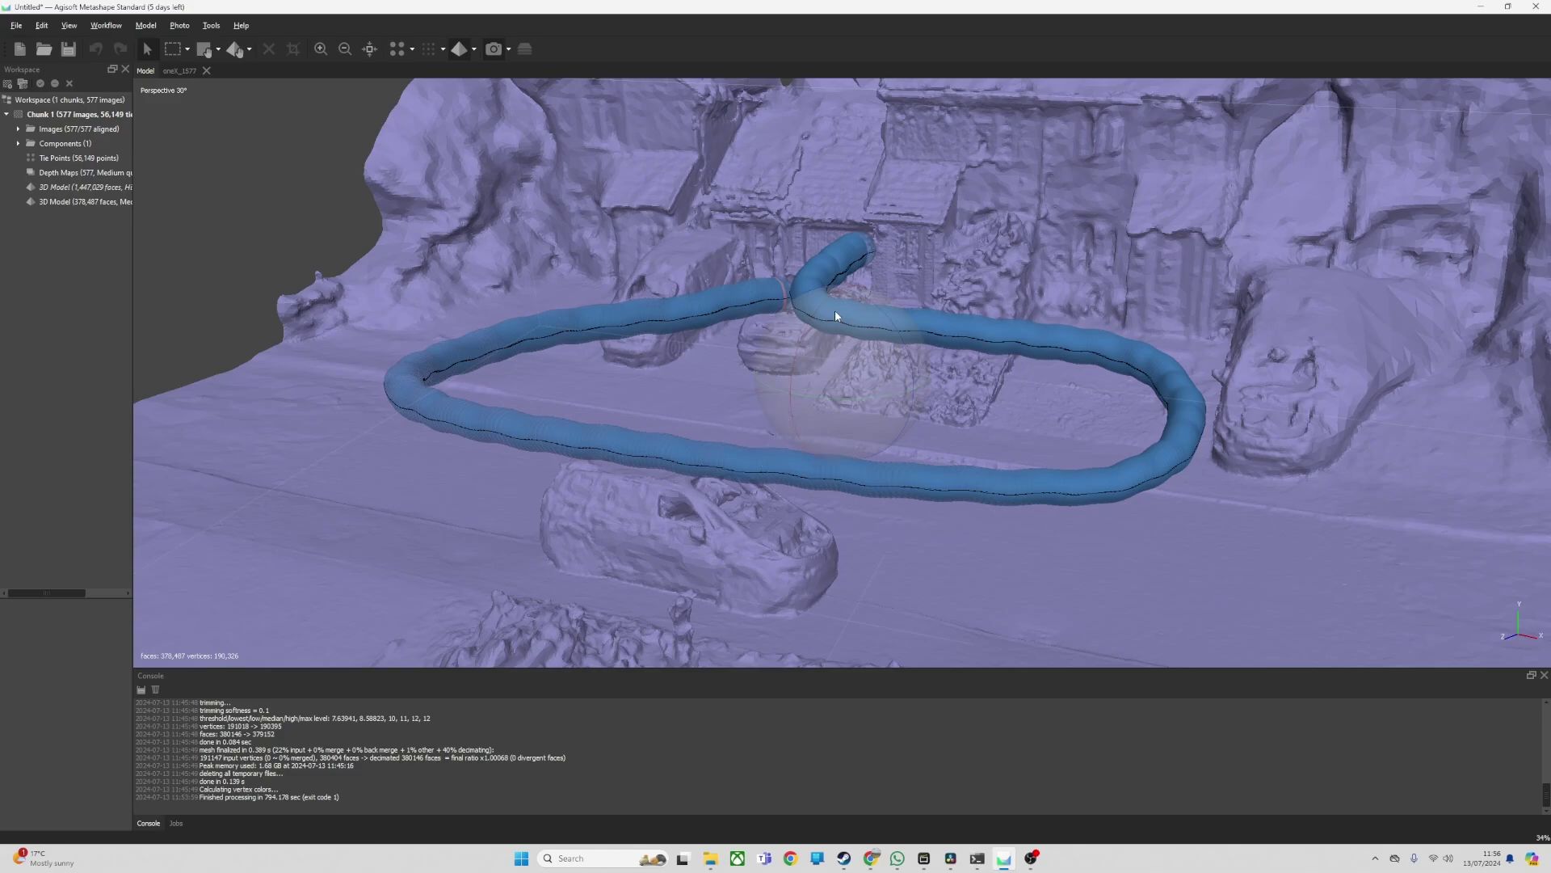
{"action": "left_click_drag", "start_coordinate": [804, 416], "coordinate": [911, 339]}
{"action": "scroll", "coordinate": [847, 389], "scroll_direction": "down", "scroll_amount": 2}
{"action": "scroll", "coordinate": [859, 388], "scroll_direction": "up", "scroll_amount": 5}
{"action": "scroll", "coordinate": [833, 388], "scroll_direction": "down", "scroll_amount": 4}
{"action": "scroll", "coordinate": [848, 408], "scroll_direction": "up", "scroll_amount": 2}
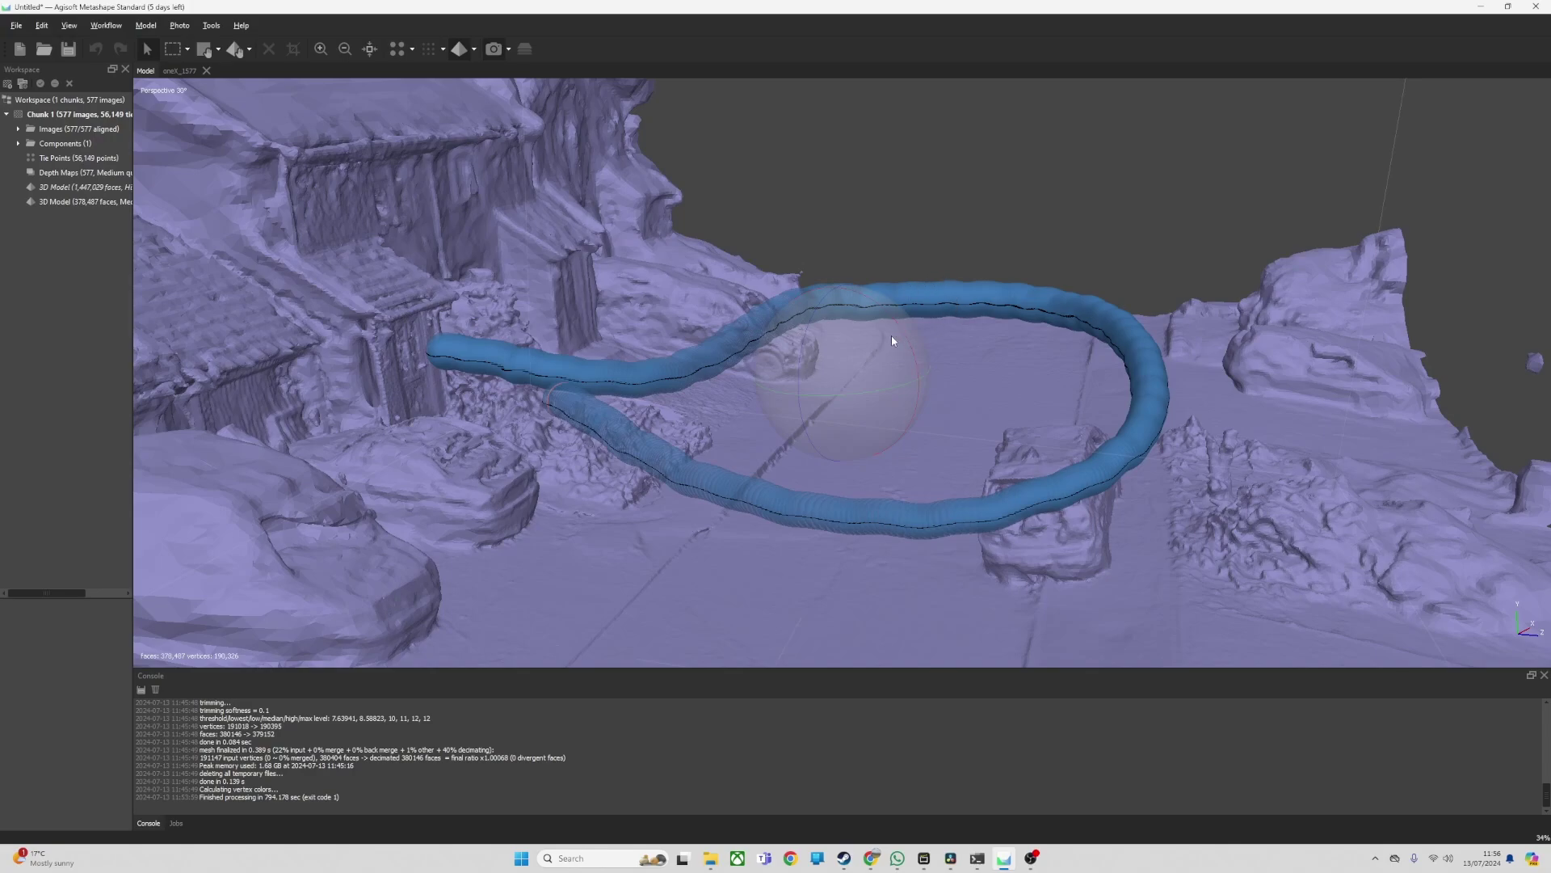
Examine the street mesh from the side, near ground level and from across the road, checking the road surface and building facades
{"action": "left_click_drag", "start_coordinate": [892, 340], "coordinate": [866, 376]}
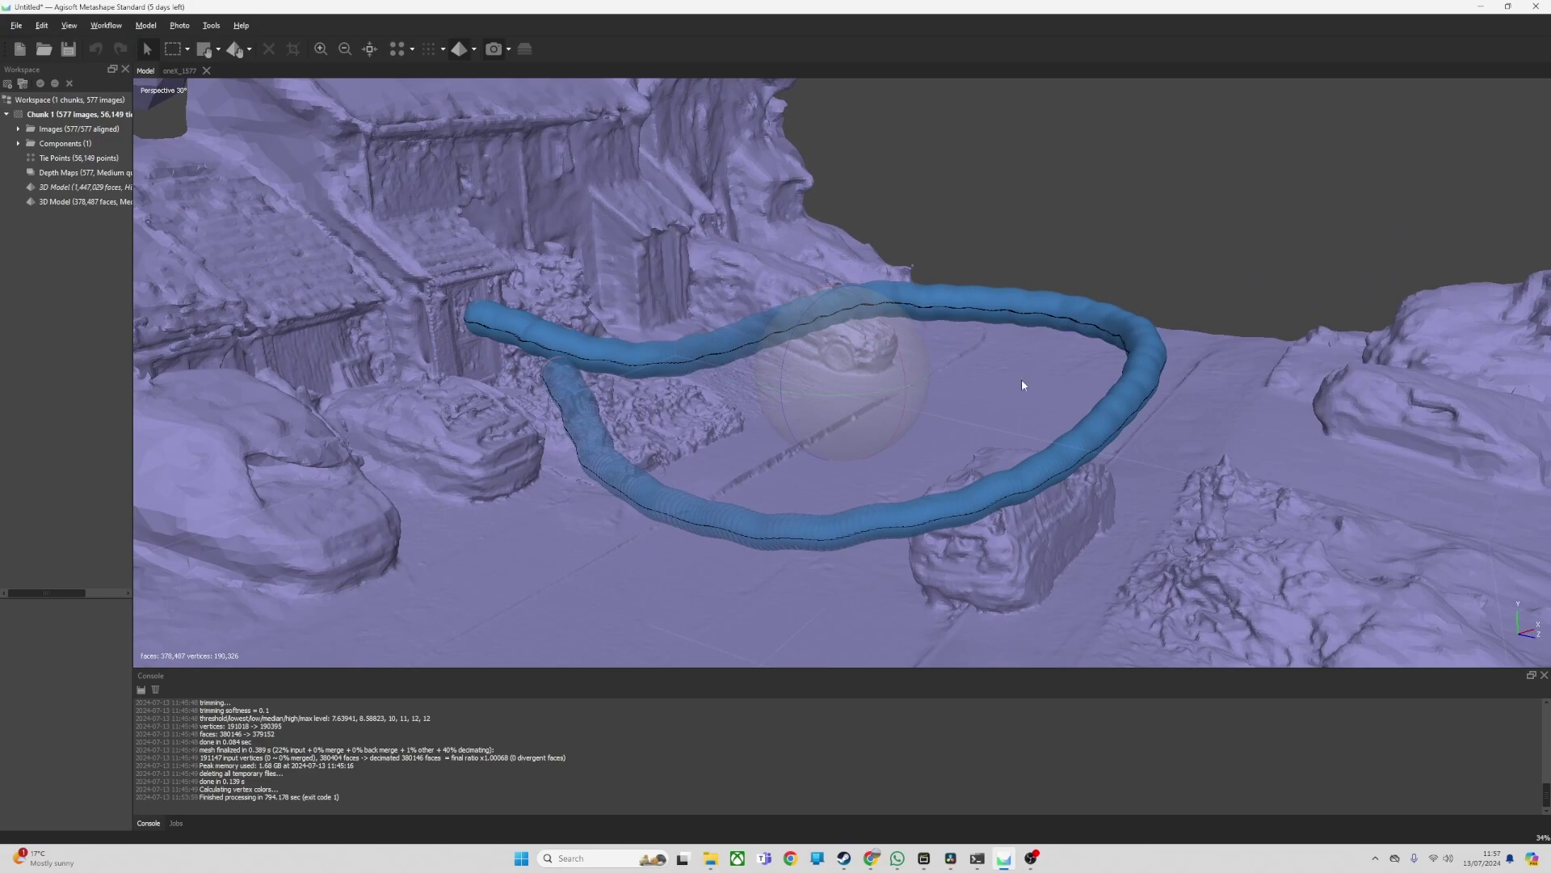
{"action": "left_click_drag", "start_coordinate": [915, 412], "coordinate": [862, 392]}
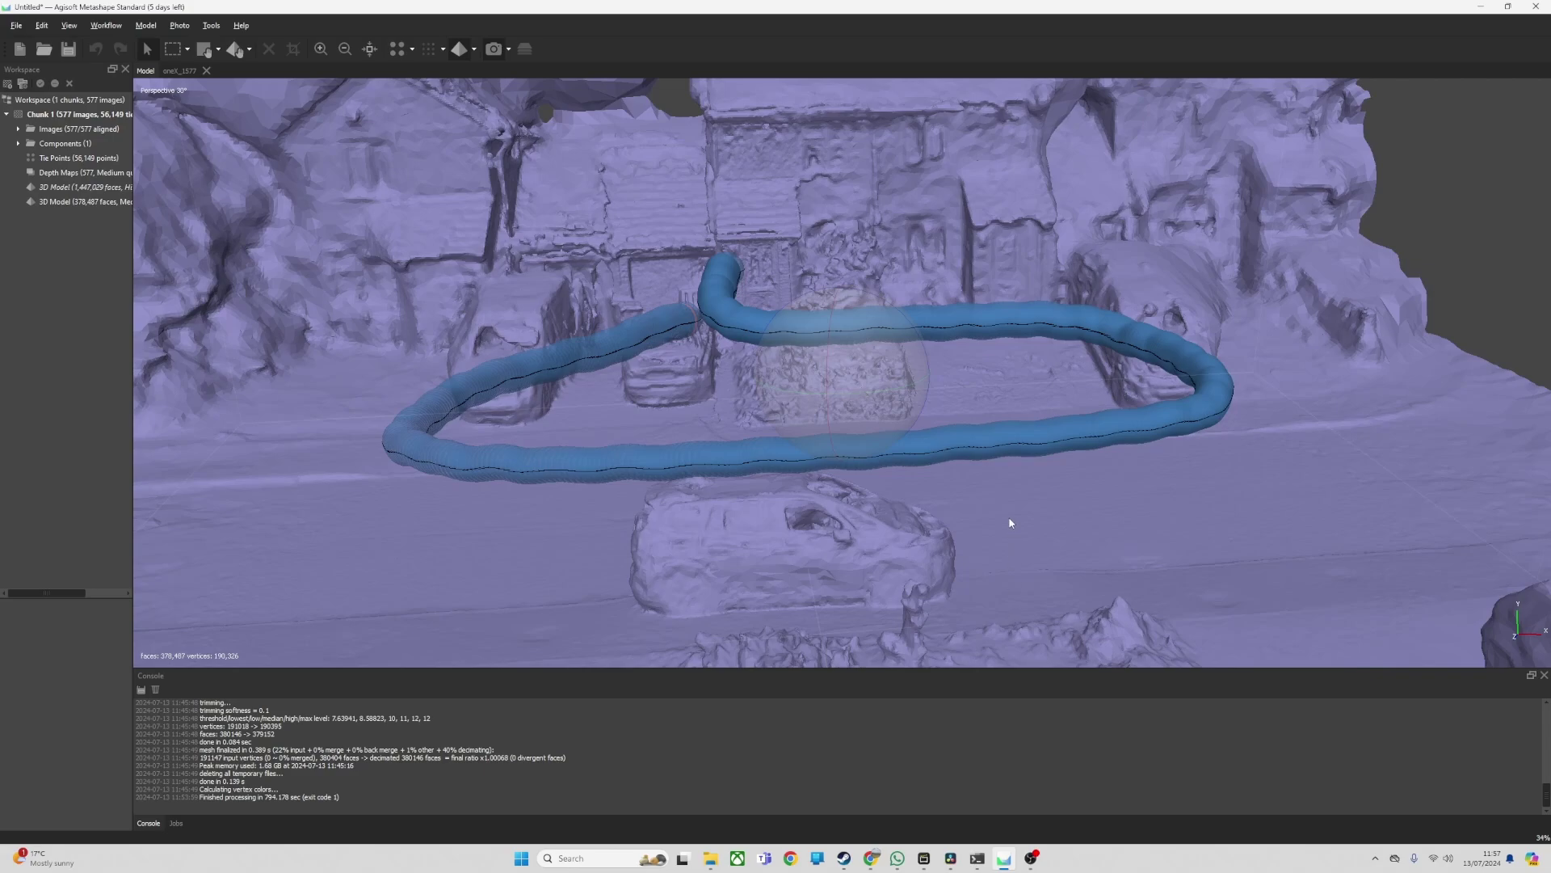
{"action": "left_click_drag", "start_coordinate": [932, 375], "coordinate": [887, 377]}
{"action": "scroll", "coordinate": [870, 376], "scroll_direction": "up", "scroll_amount": 5}
{"action": "scroll", "coordinate": [869, 377], "scroll_direction": "down", "scroll_amount": 5}
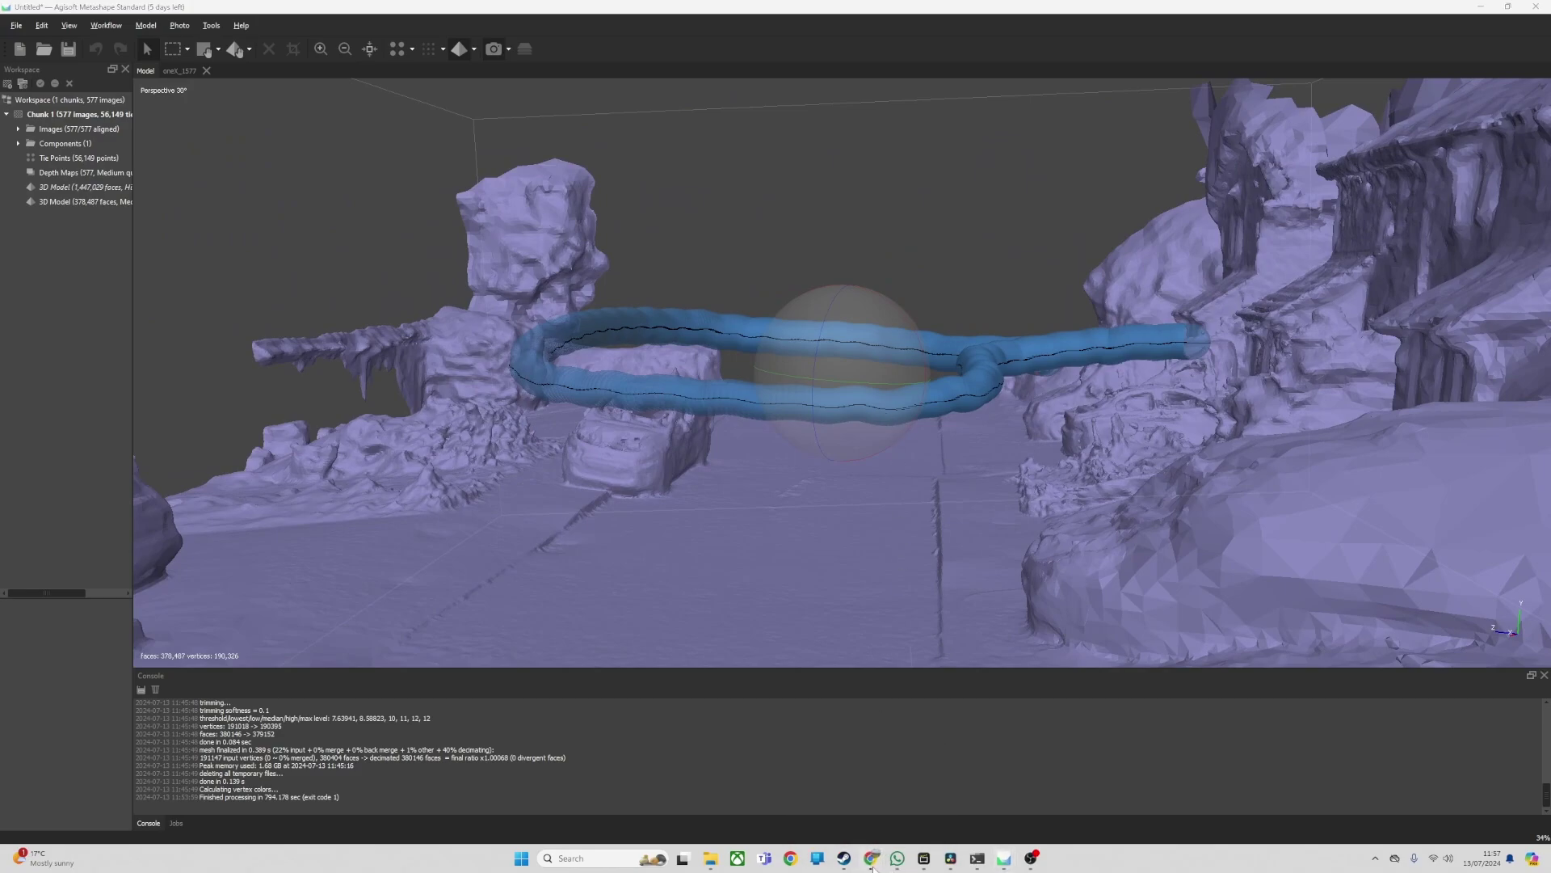
{"action": "mouse_move", "coordinate": [866, 863]}
{"action": "left_click_drag", "start_coordinate": [820, 492], "coordinate": [829, 389]}
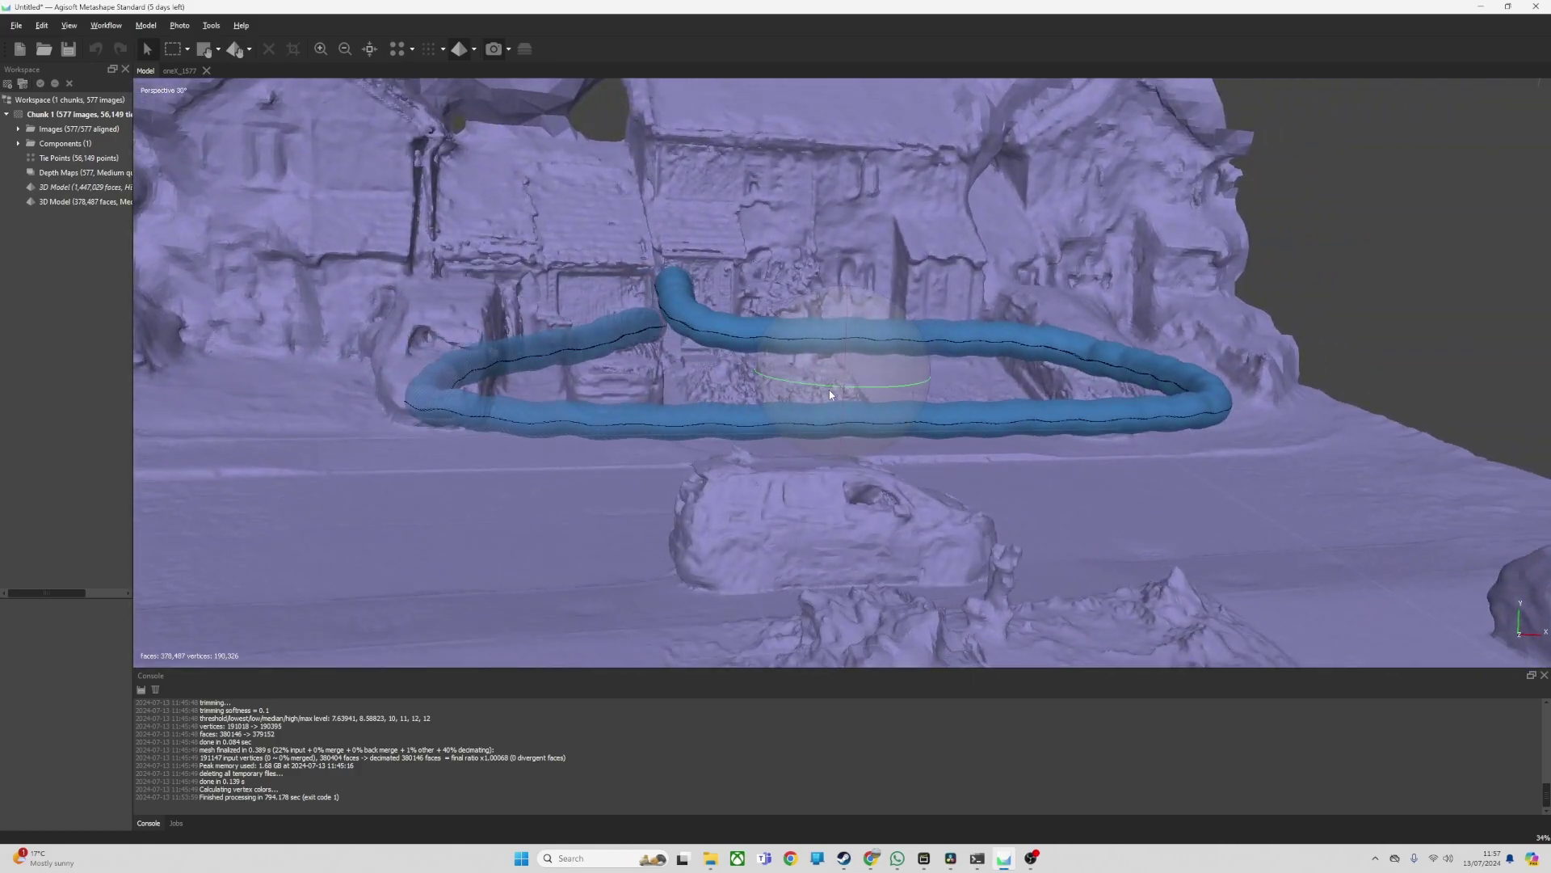
{"action": "scroll", "coordinate": [827, 406], "scroll_direction": "up", "scroll_amount": 5}
{"action": "scroll", "coordinate": [828, 405], "scroll_direction": "down", "scroll_amount": 5}
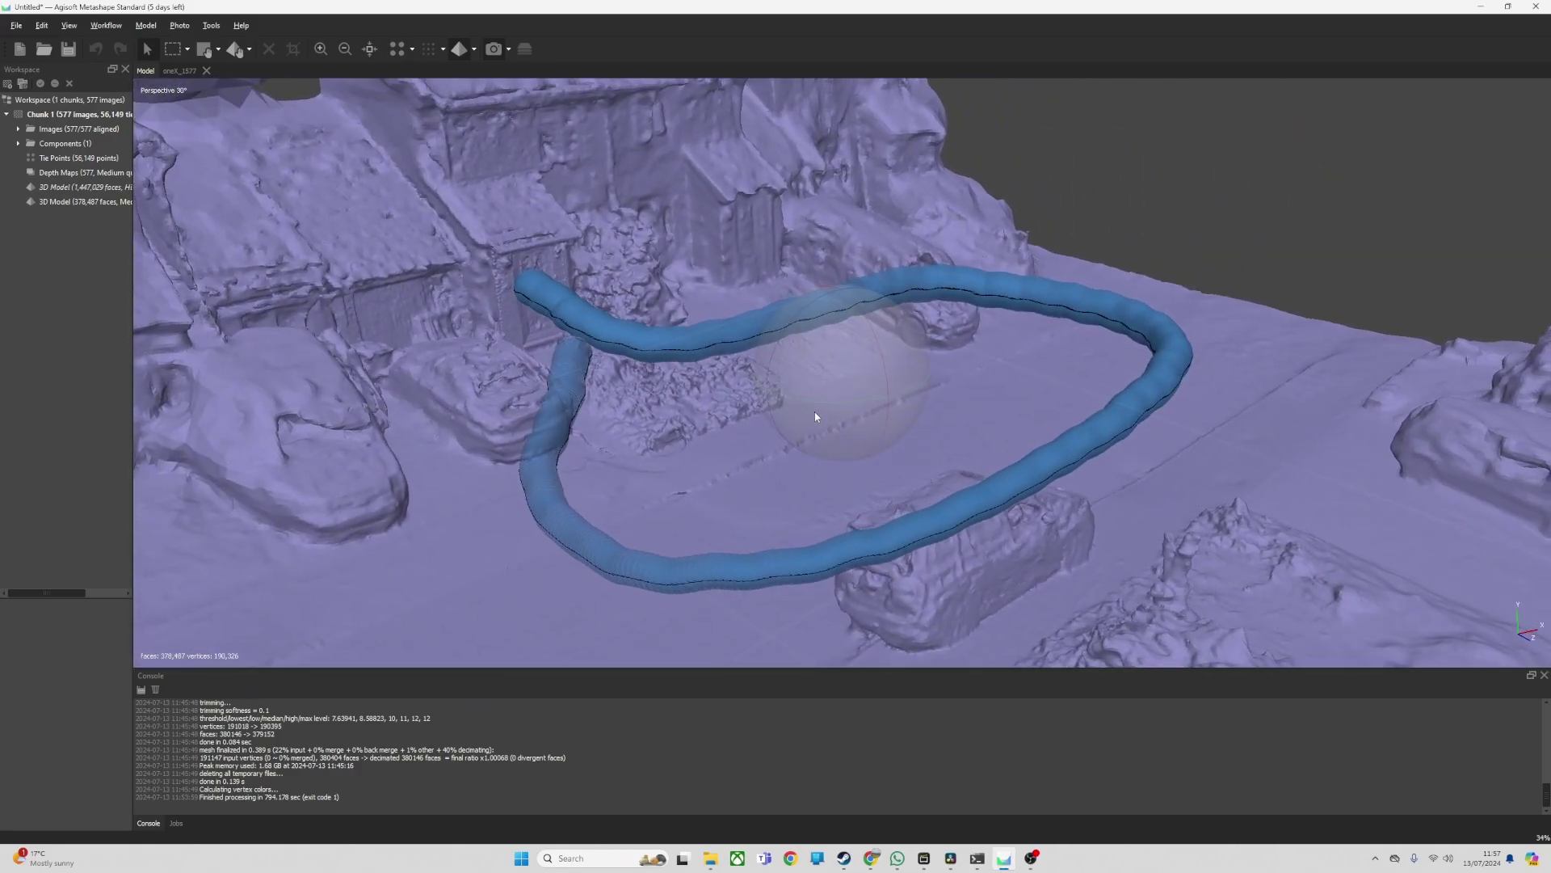
{"action": "left_click_drag", "start_coordinate": [883, 354], "coordinate": [816, 407]}
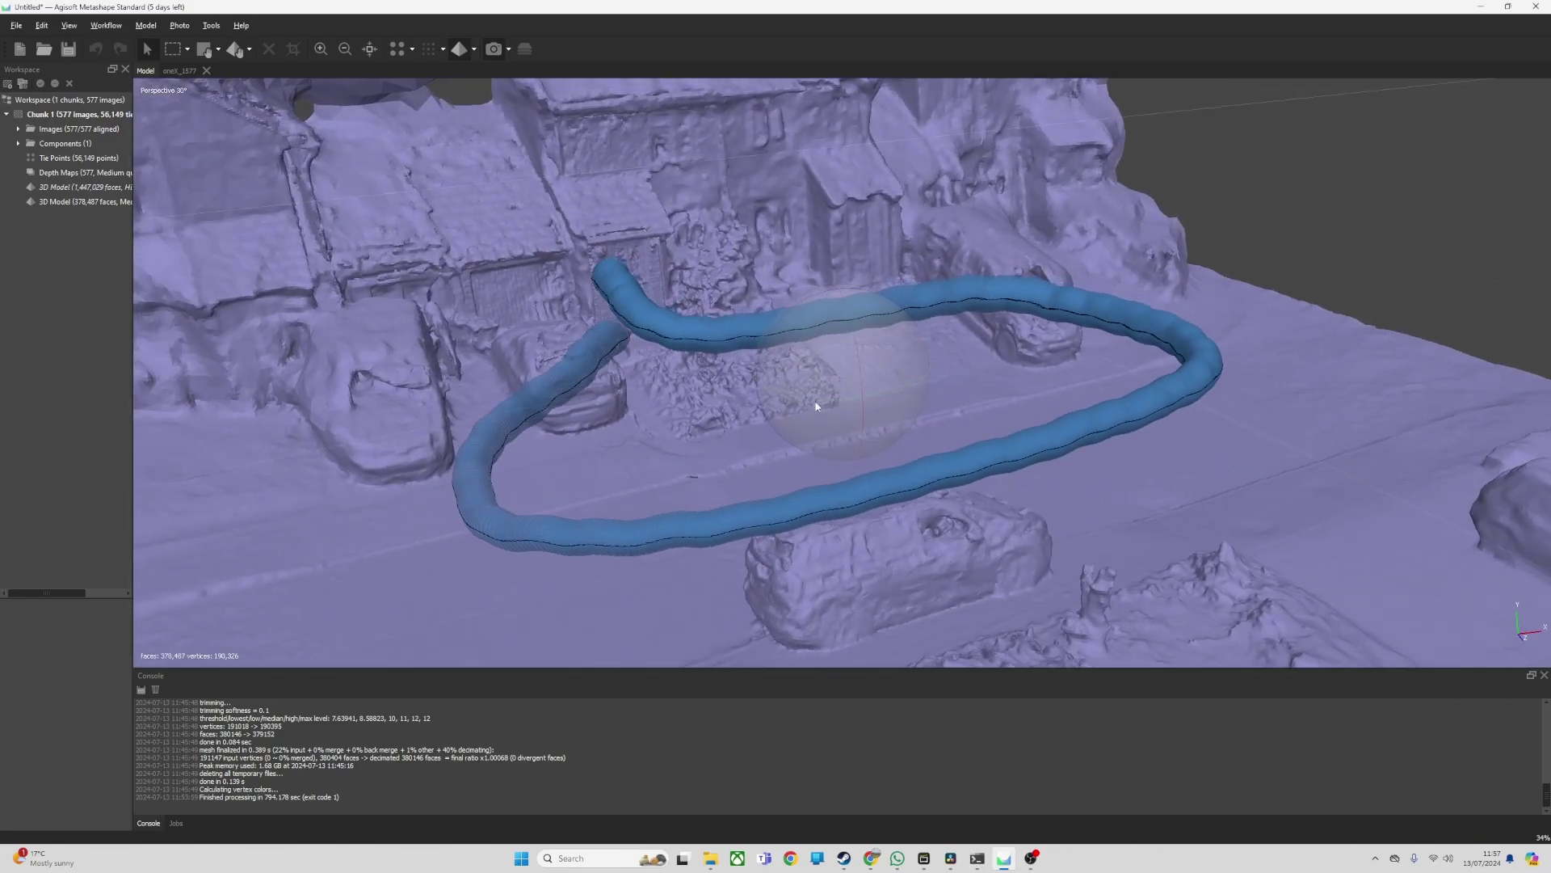